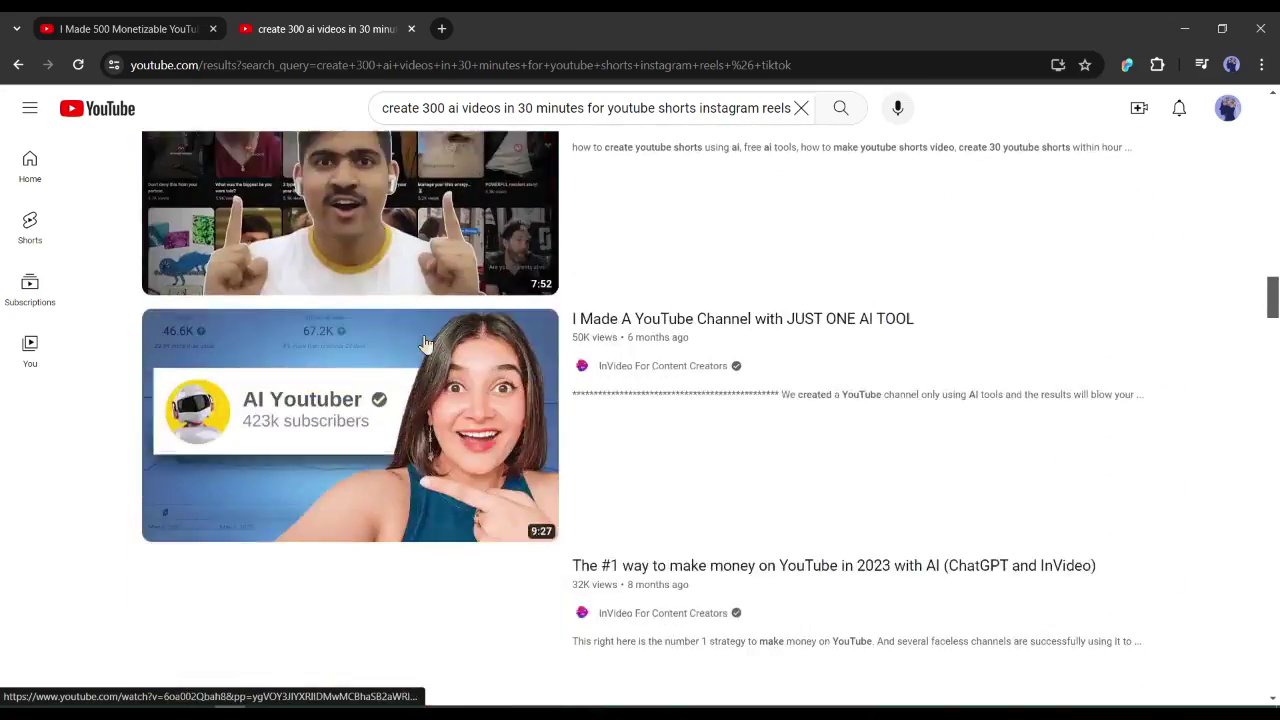
Step: Open a YouTube search result about AI-made videos and play part of the 500 monetizable Shorts video
scroll(425, 343, "down", 4)
left_click(425, 343)
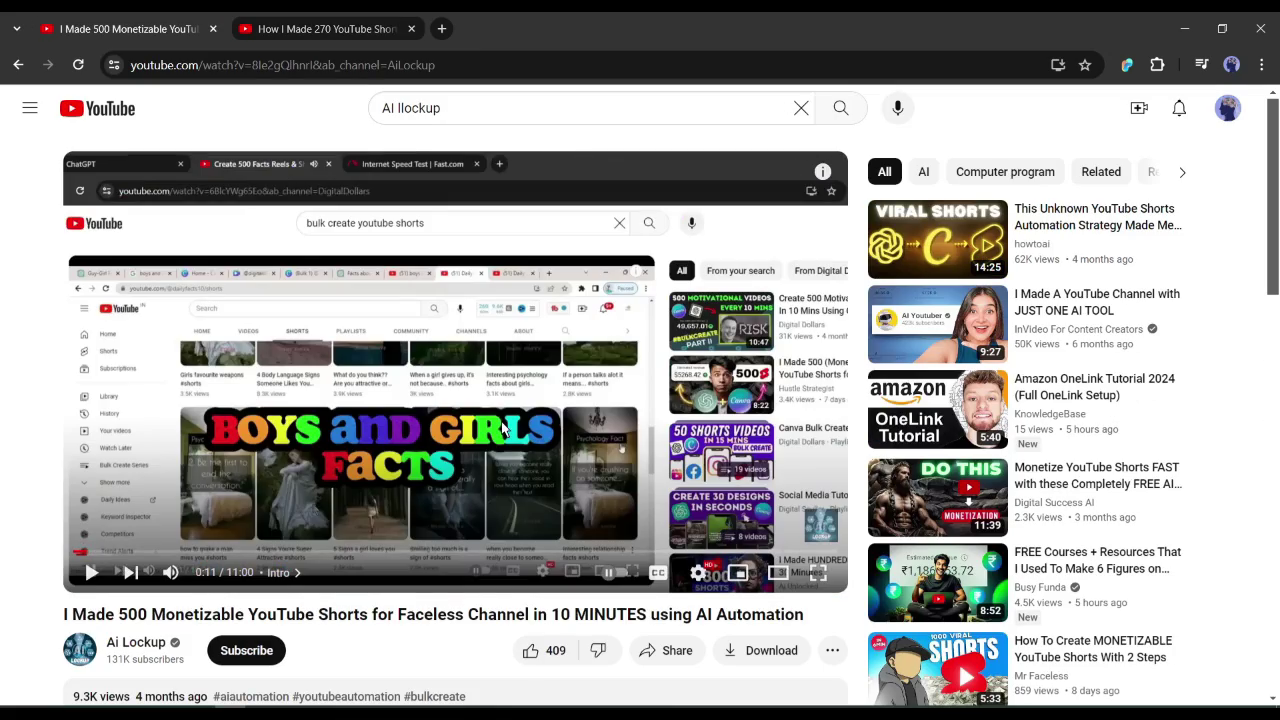
left_click(505, 428)
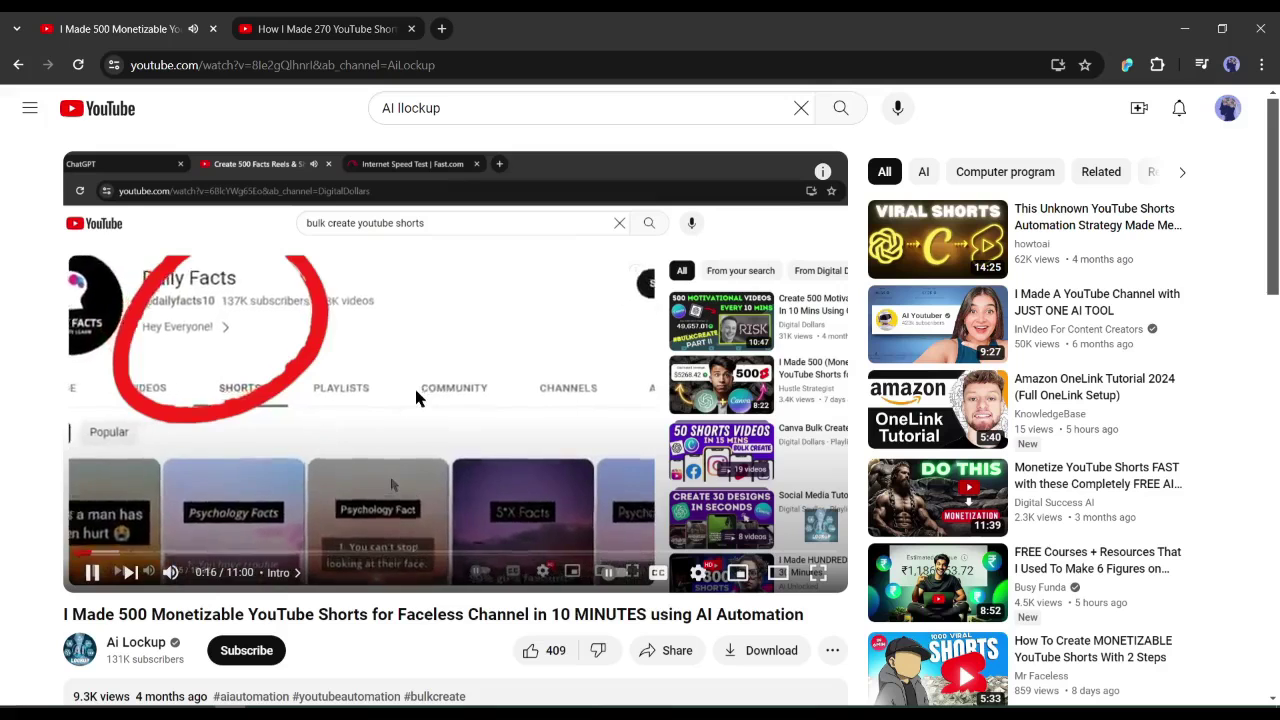
left_click(414, 387)
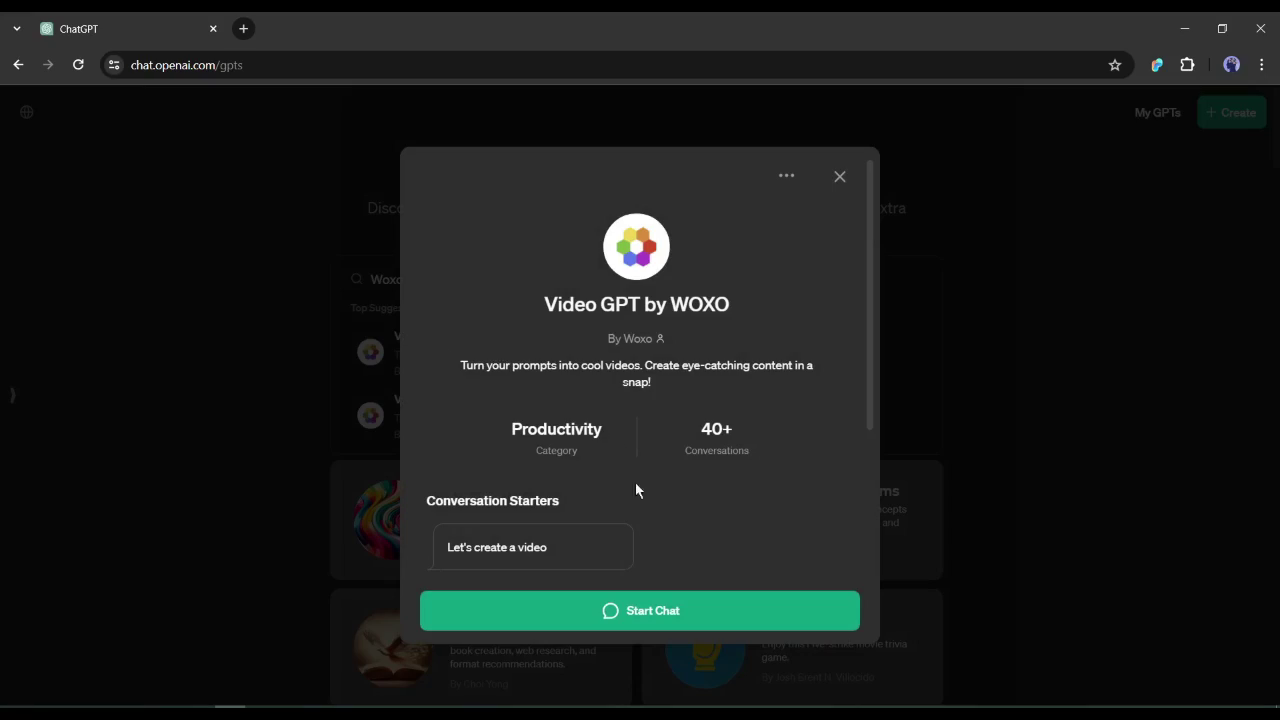
Step: Search the public GPTs for "Woxo" and start a chat with Video GPT by WOXO
left_click(589, 611)
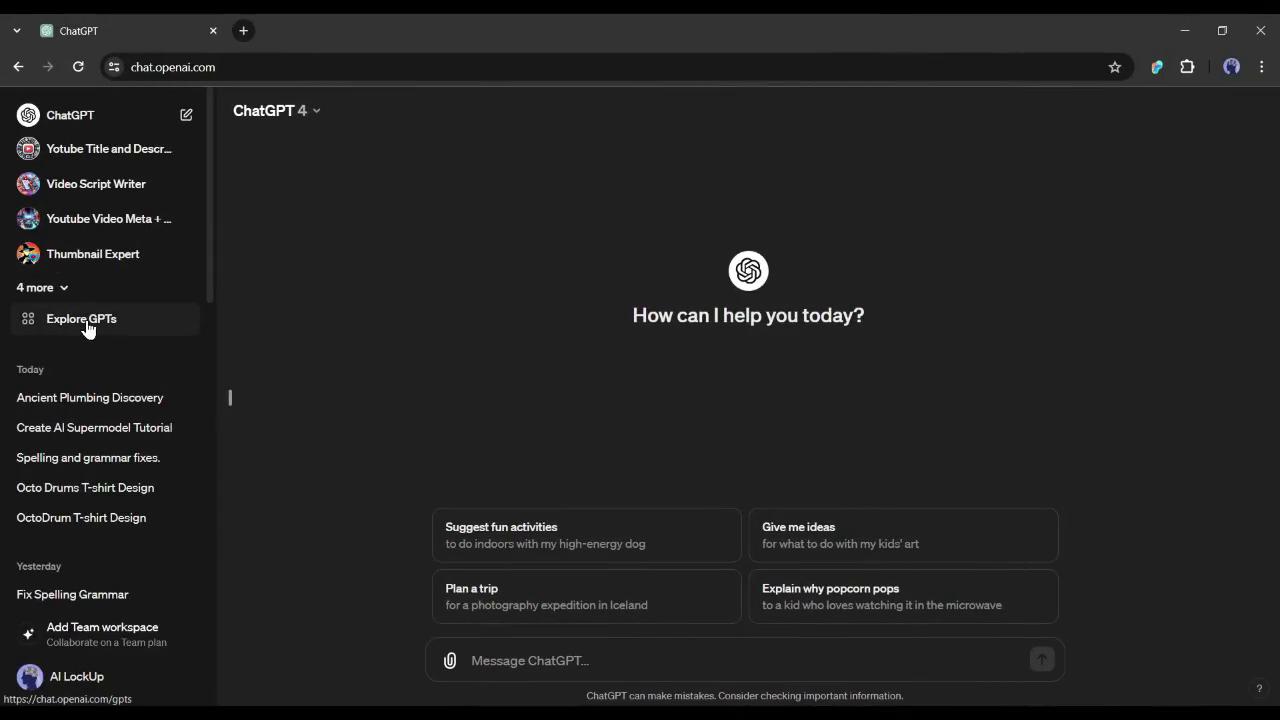
left_click(230, 400)
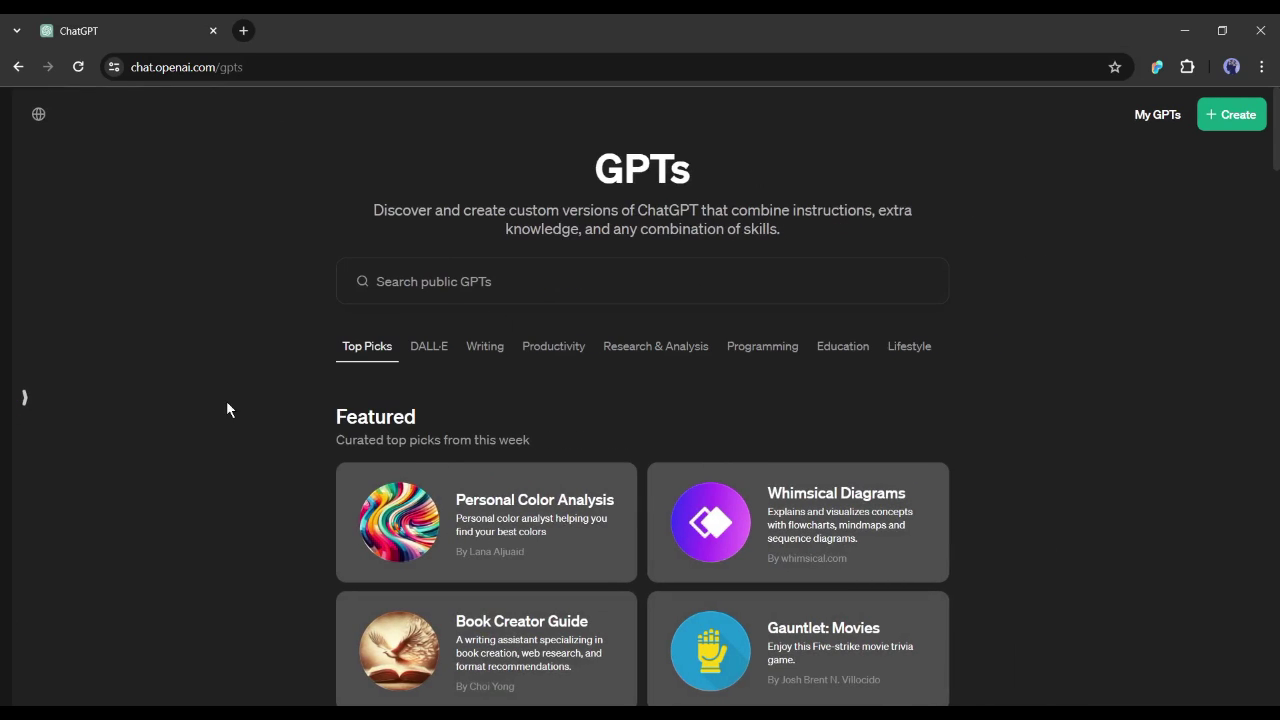
left_click(539, 281)
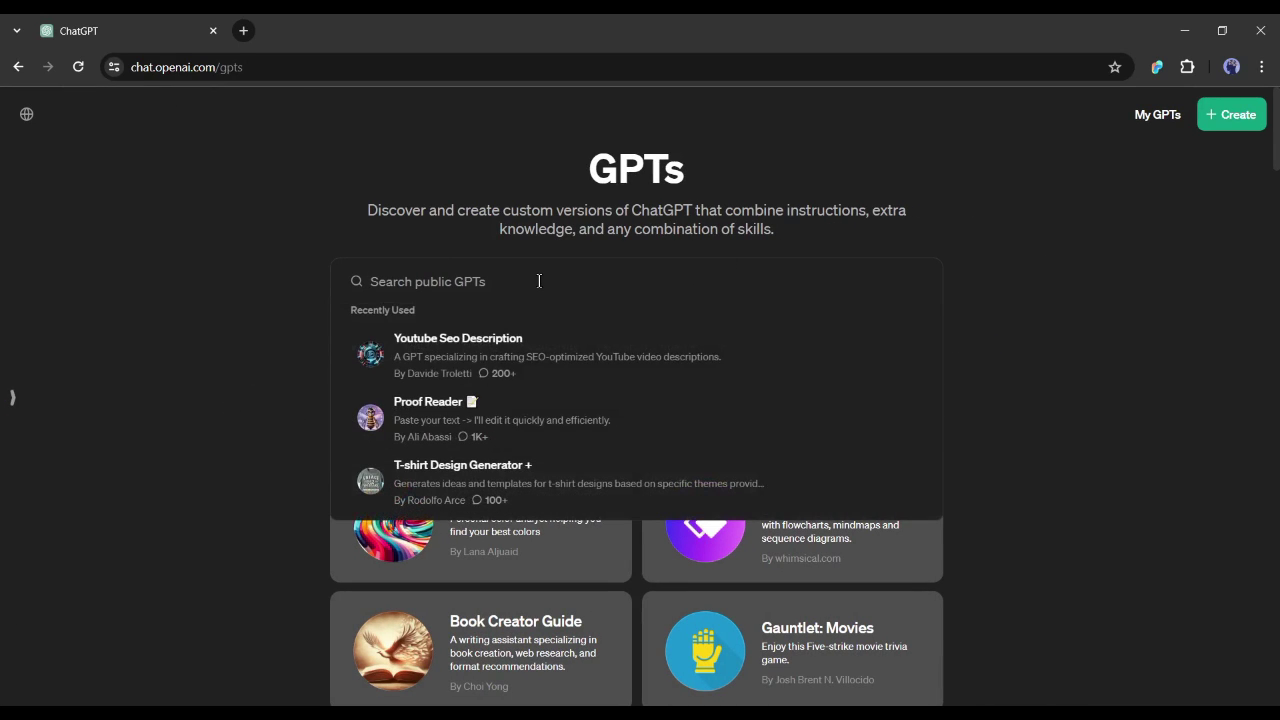
type("Woxo")
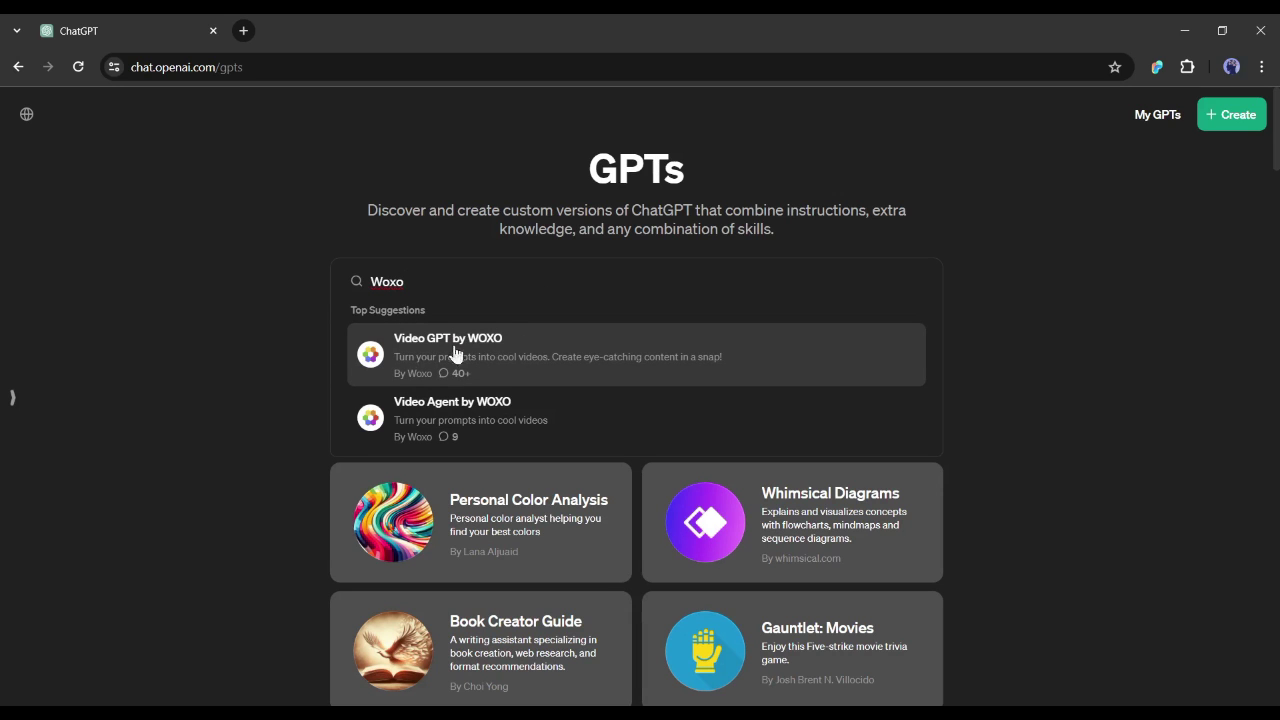
left_click(493, 354)
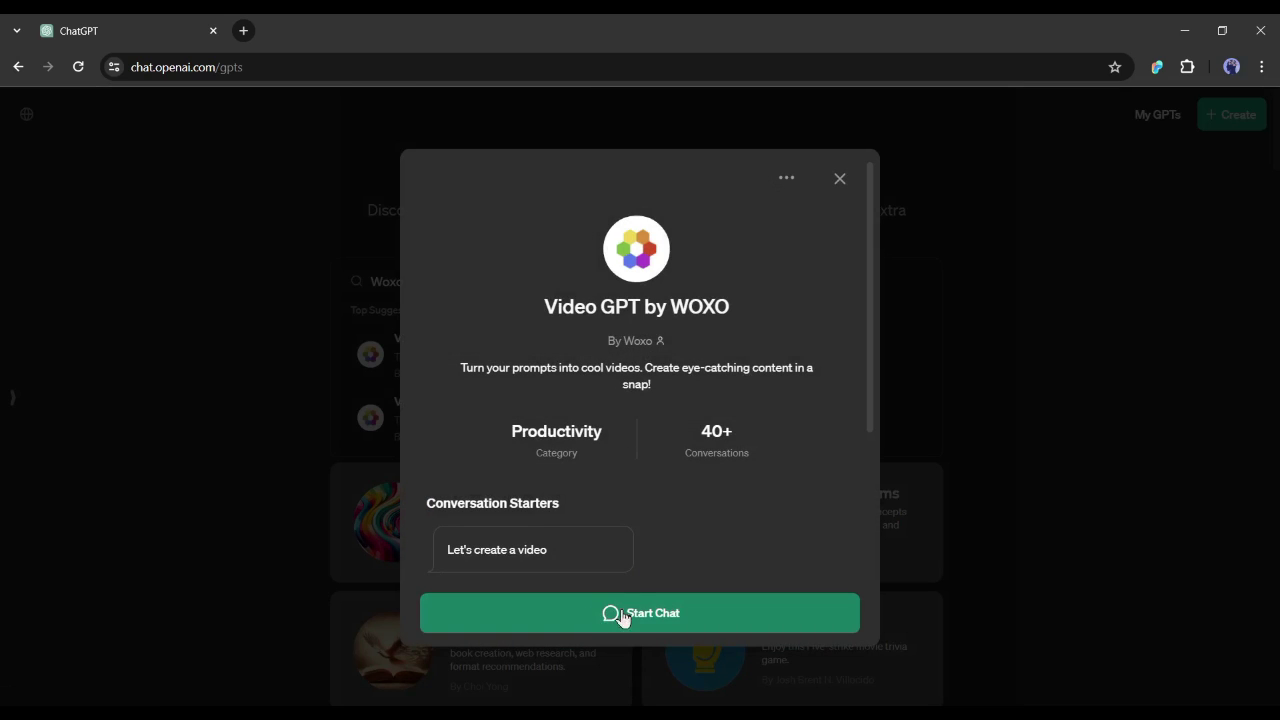
left_click(677, 626)
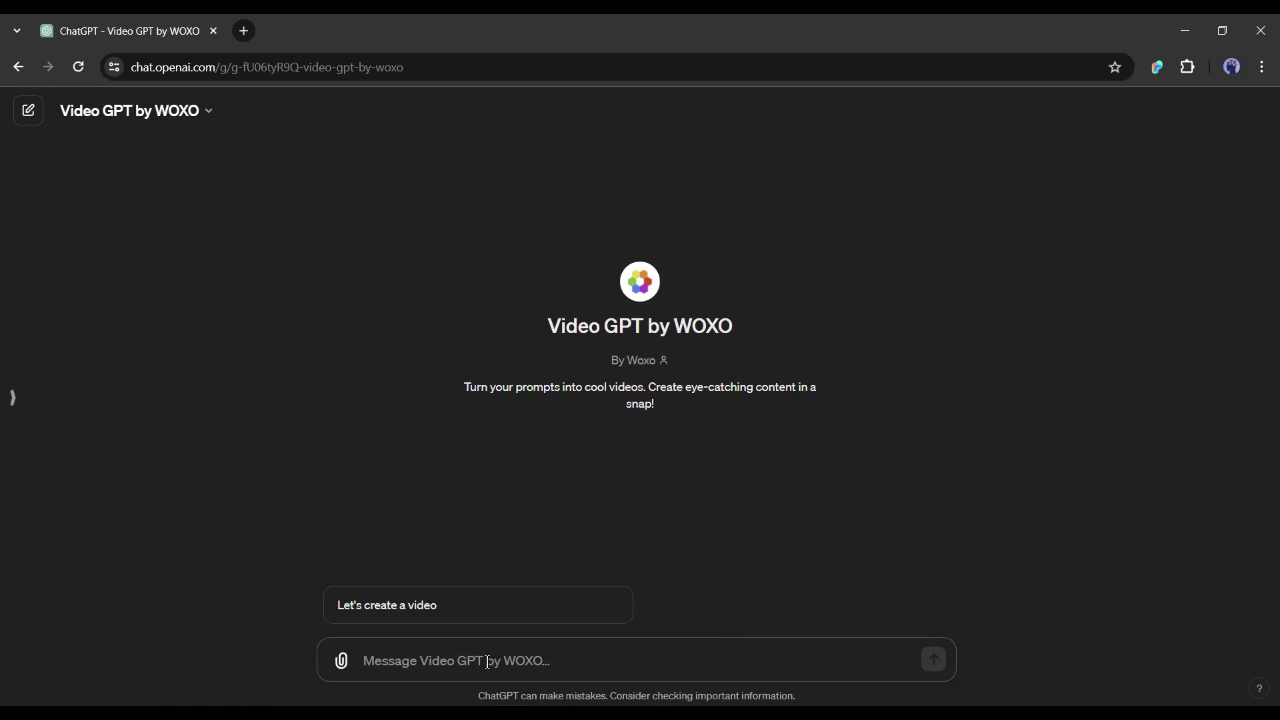
Step: Write a prompt for 10 YouTube shorts on curious ancient-history facts, with "Photographic" backgrounds and 6 scenes: question, related fact, answer and additional fact
type("Create 10 YouTube shorts videos with each showcasing a curious fact from ancient history. Apply a \"Photographic\" background style to give a realistic depiction of historical settings. The videos should unfold in 6 scenes: a curiosity-provoking question, a related fact, the revealing answer, and some  additional interesting fact.")
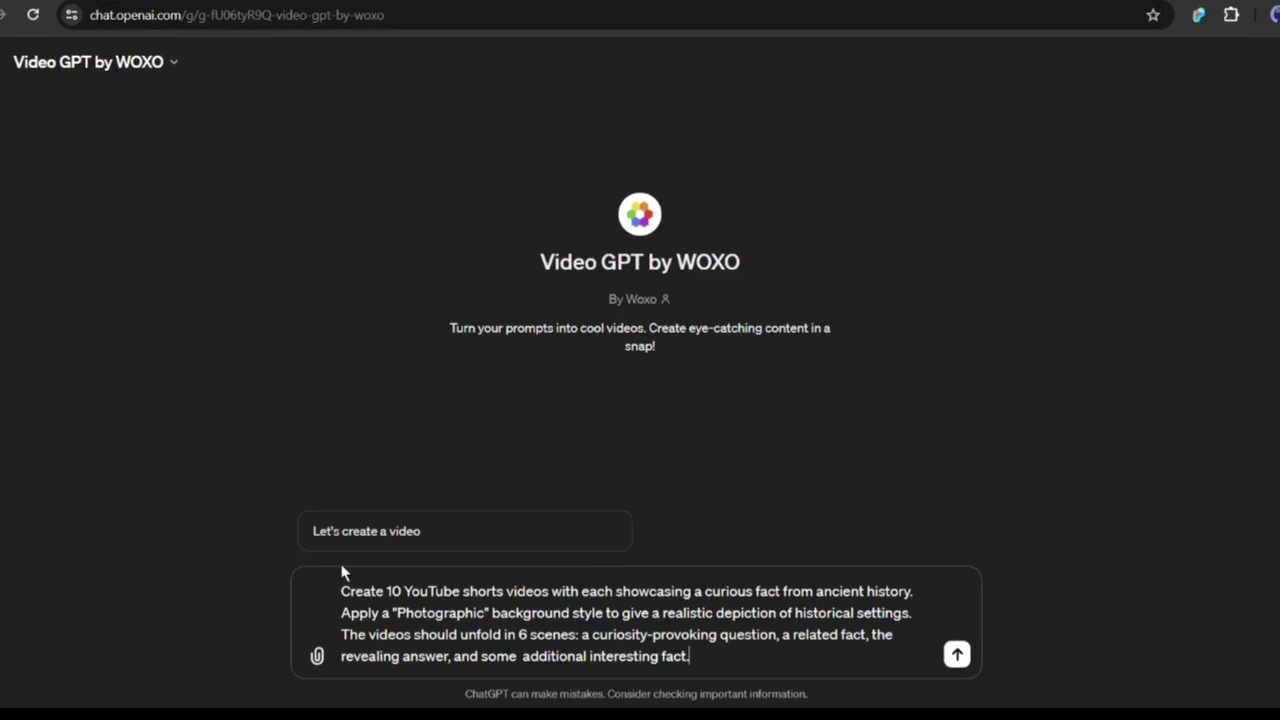
Step: Review the written prompt, checking the platform, topic, background style and scene structure it specifies
left_click_drag(228, 545, 252, 543)
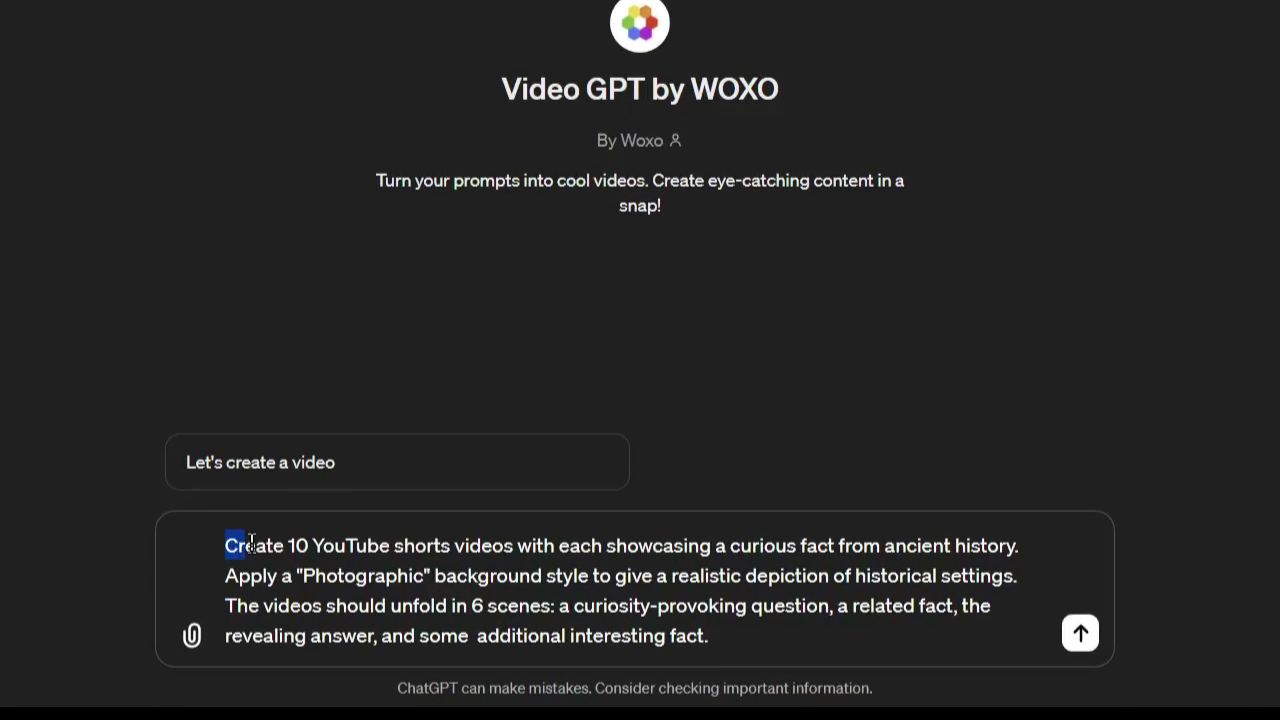
left_click_drag(372, 543, 667, 543)
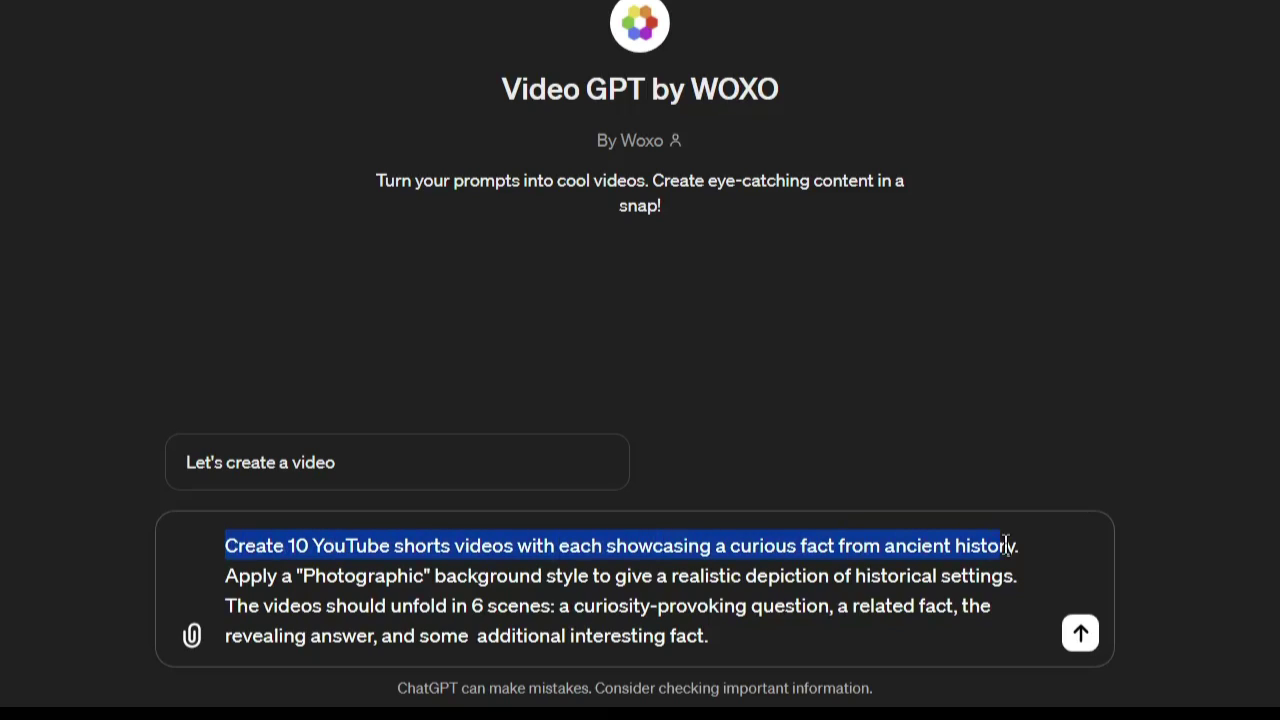
left_click_drag(884, 550, 315, 575)
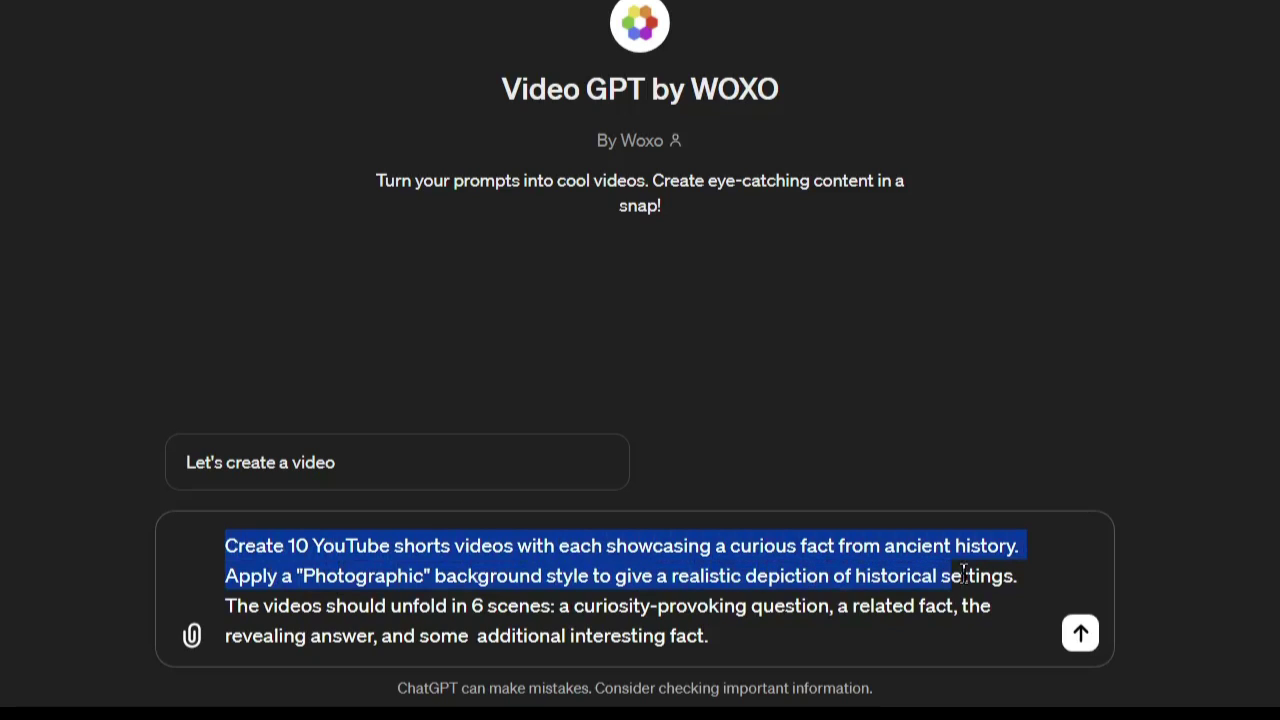
left_click_drag(1049, 575, 832, 608)
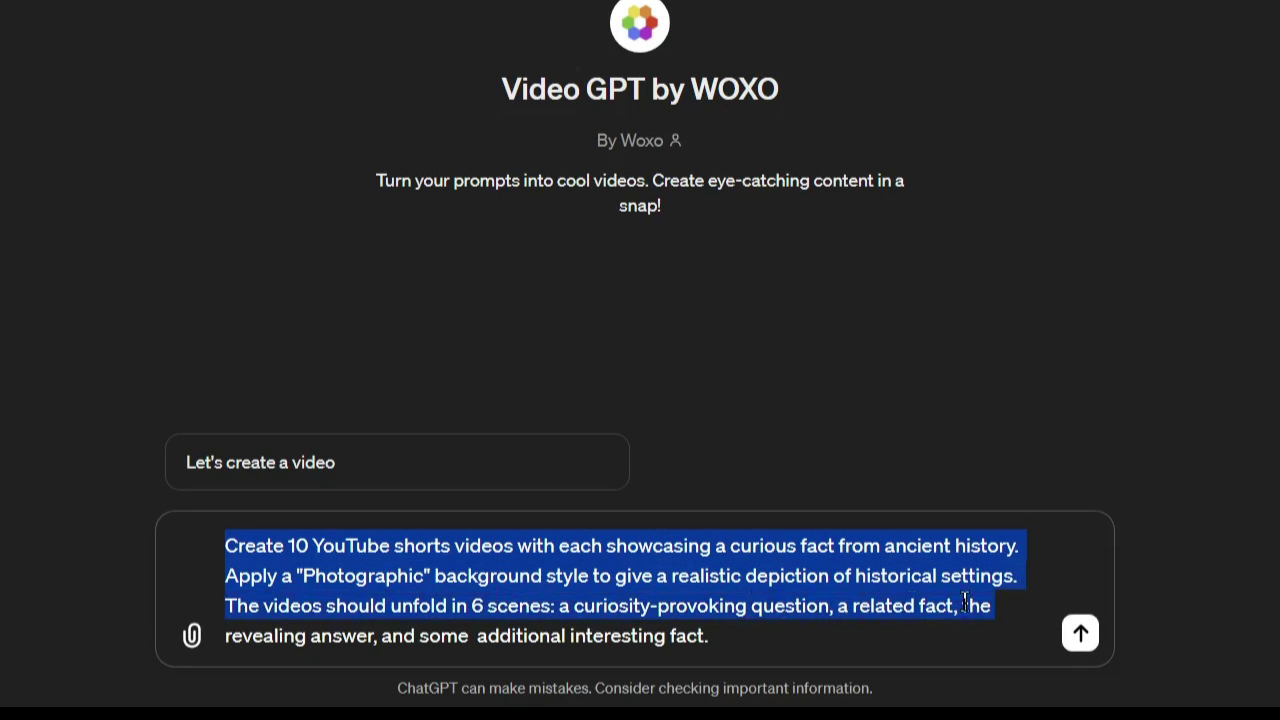
left_click_drag(965, 600, 268, 622)
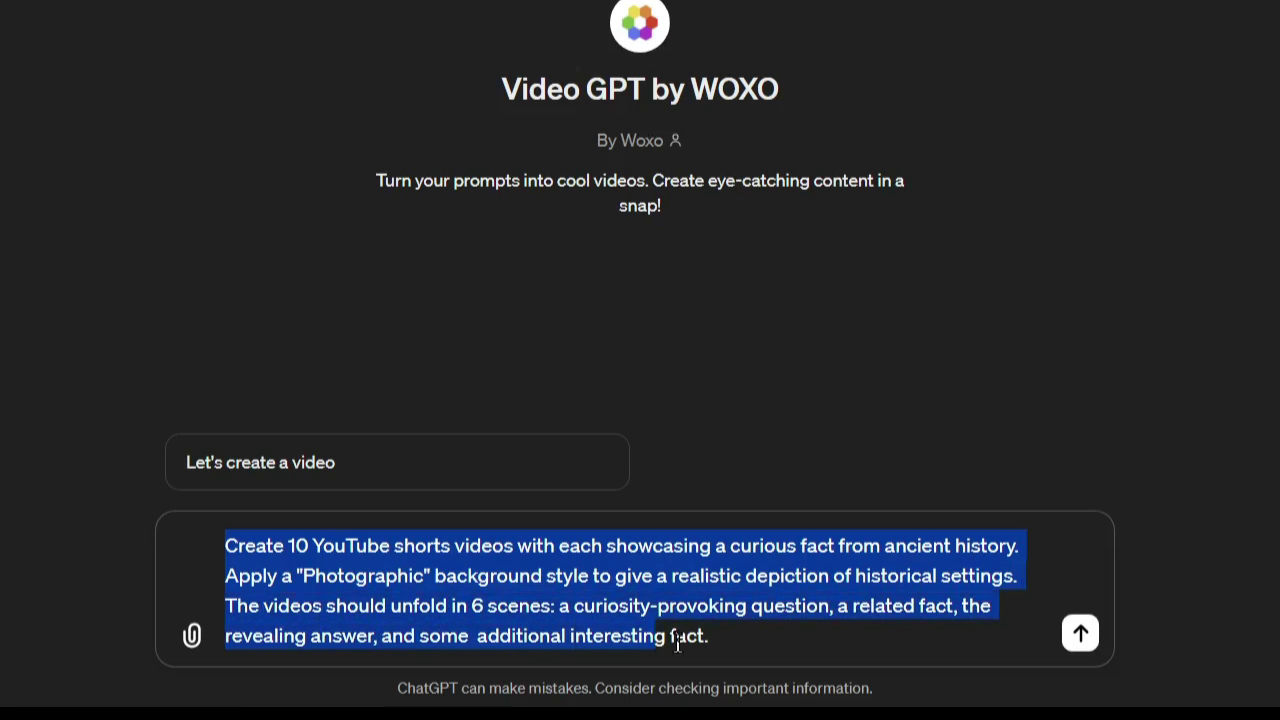
left_click(799, 655)
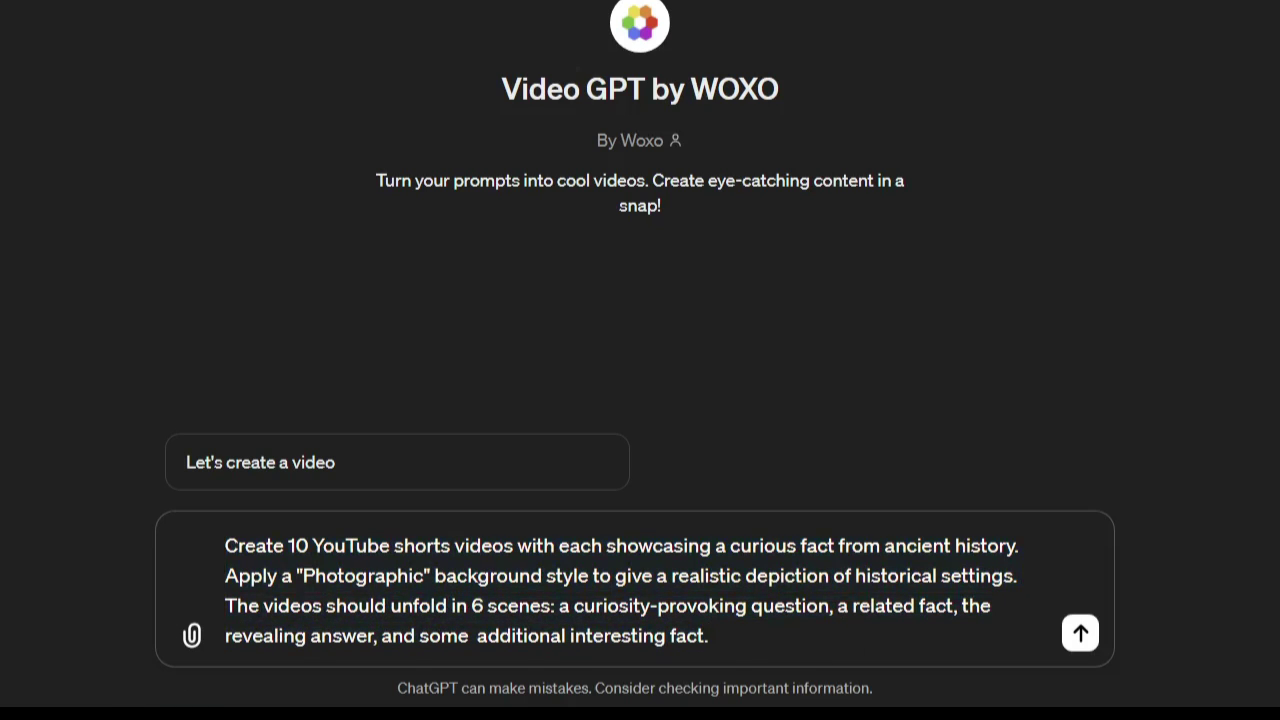
left_click(238, 567)
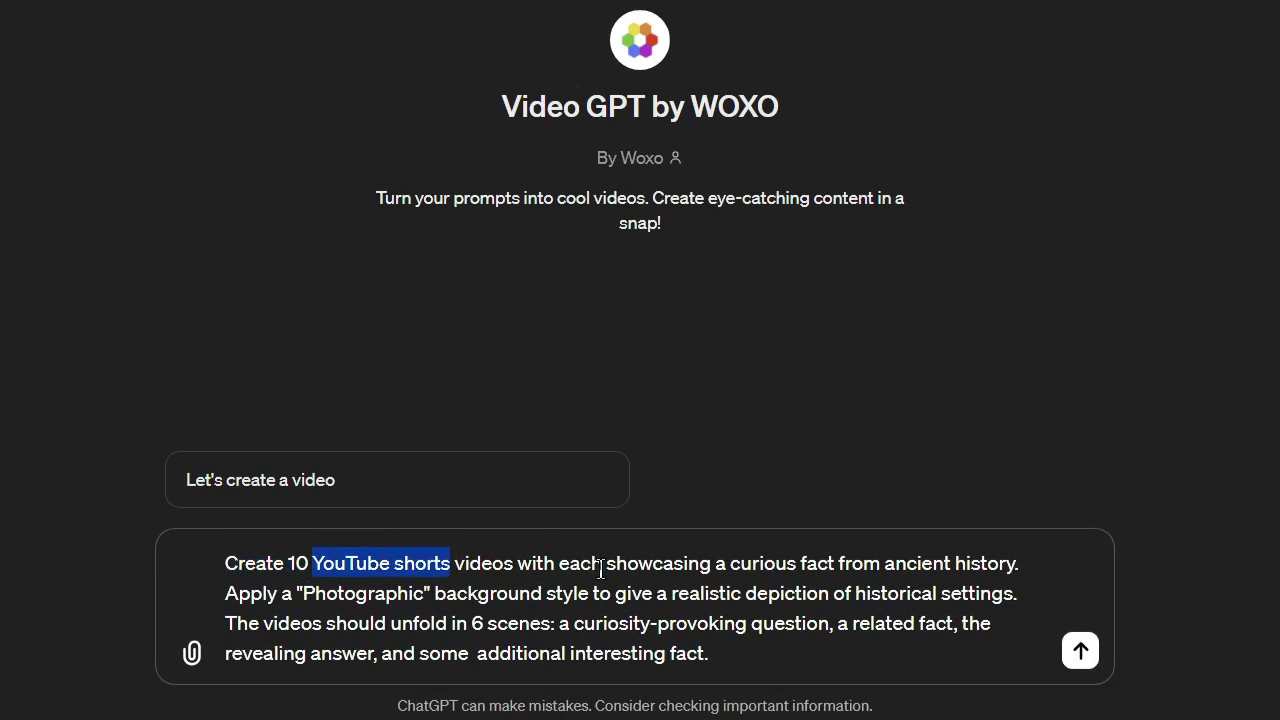
left_click_drag(745, 567, 1018, 567)
left_click_drag(296, 593, 948, 600)
left_click(271, 637)
left_click_drag(560, 623, 717, 653)
left_click(550, 626)
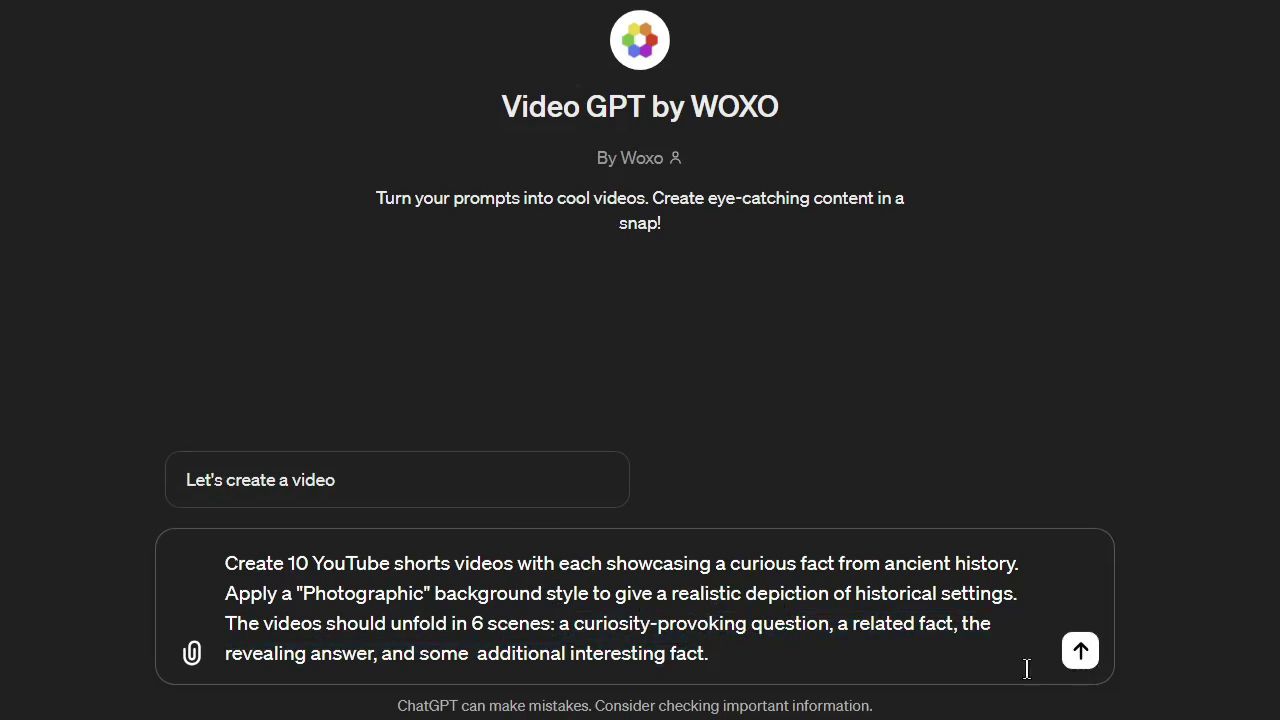
Step: Send the prompt and allow Video GPT to talk to api-vidgpt.woxo.tech
left_click(1068, 664)
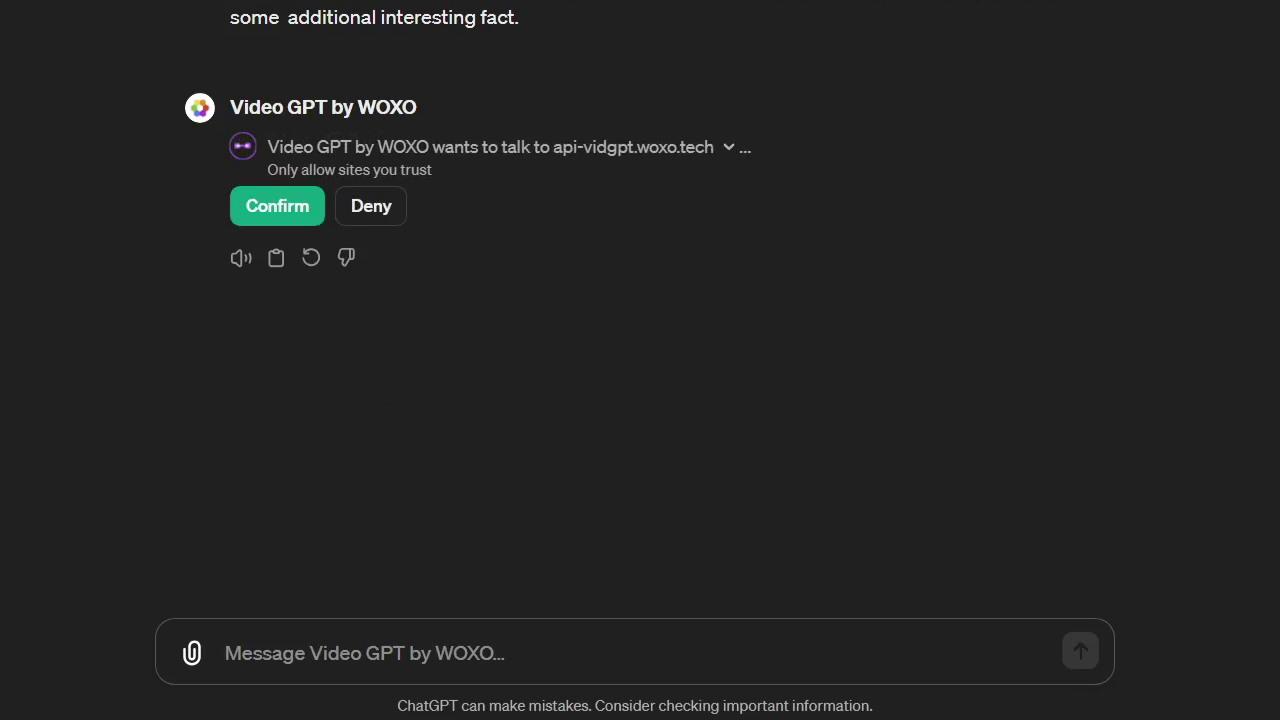
left_click(278, 207)
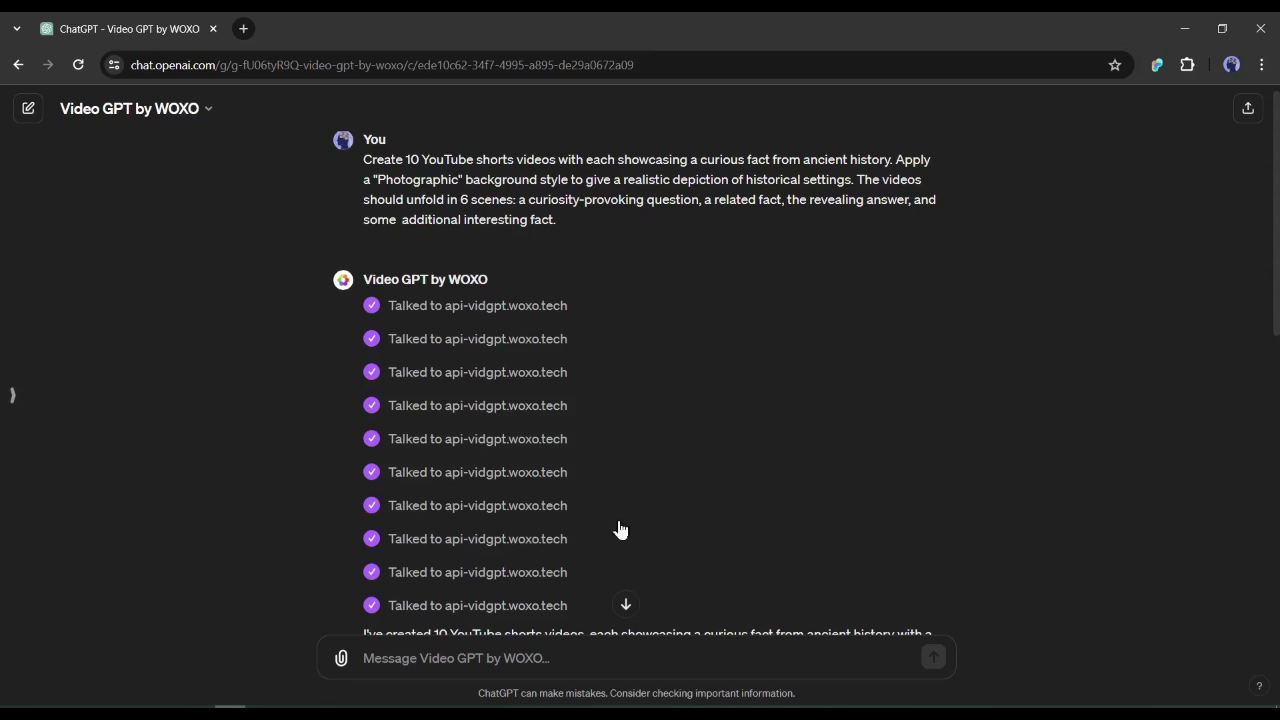
Step: Look through the list of generated videos and open the one about the Great Pyramid of Giza
scroll(506, 363, "down", 7)
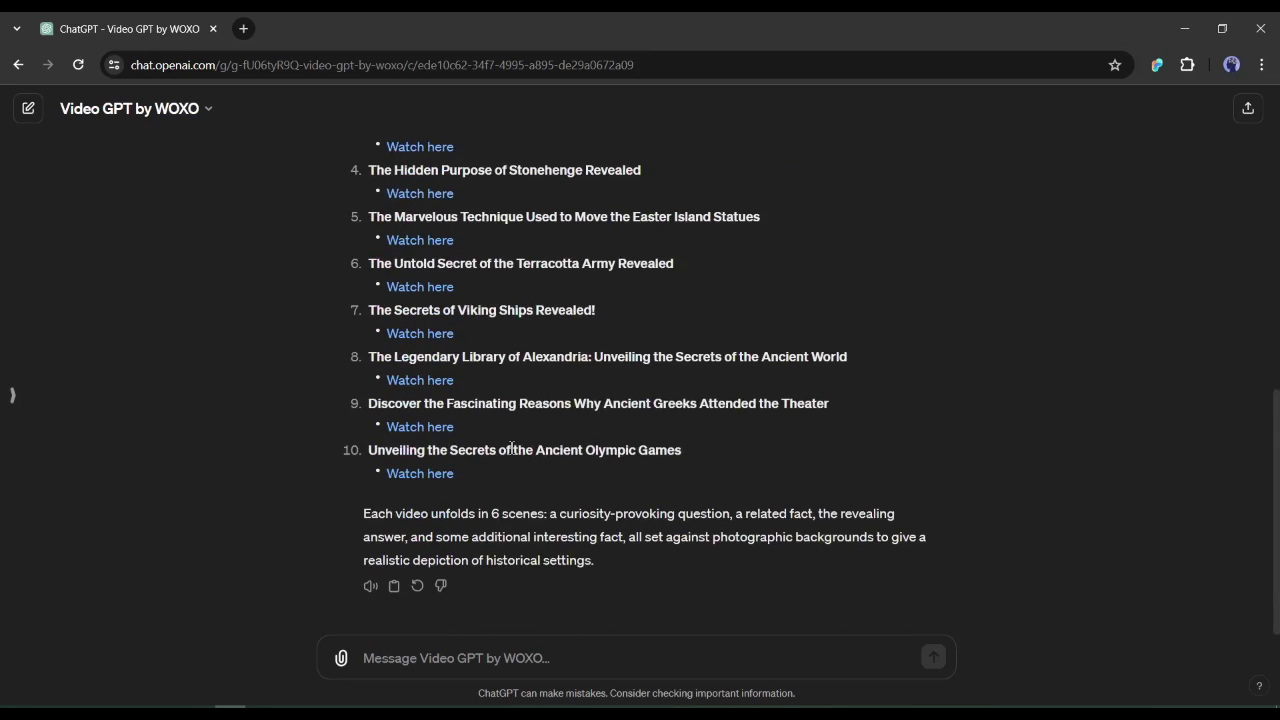
scroll(512, 448, "up", 4)
scroll(500, 337, "up", 3)
scroll(400, 334, "down", 6)
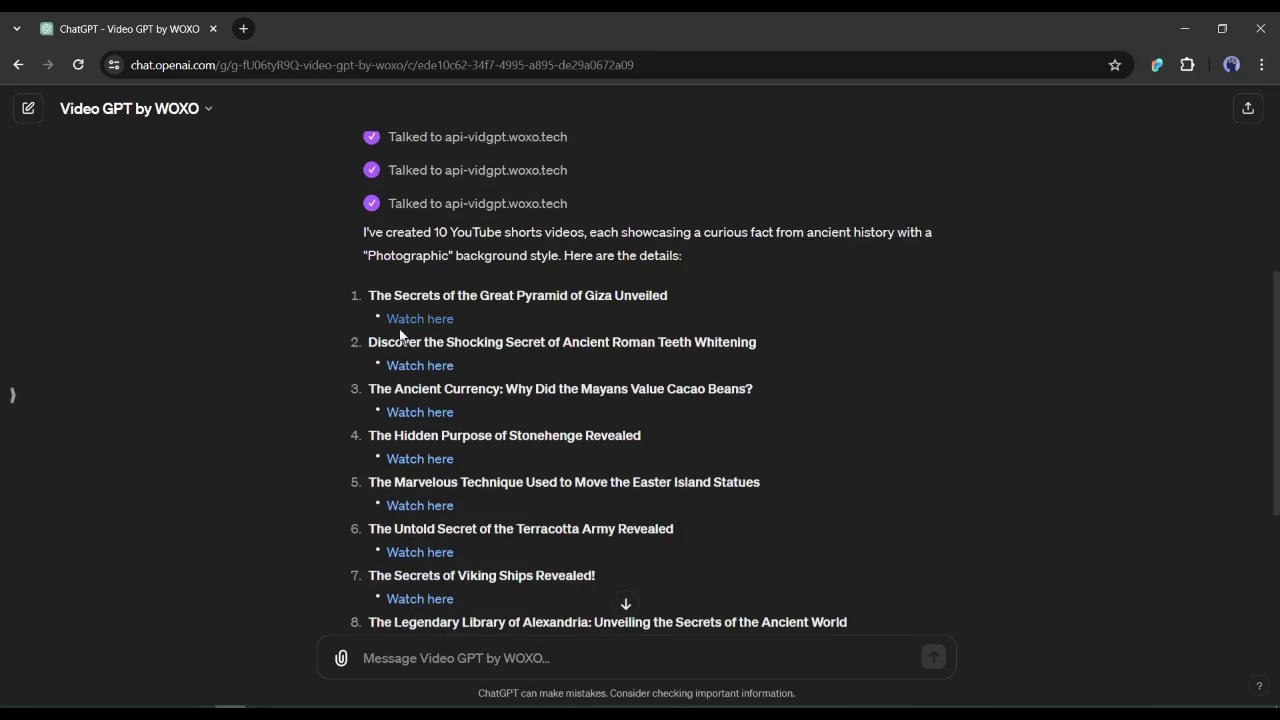
scroll(440, 485, "up", 3)
left_click(437, 322)
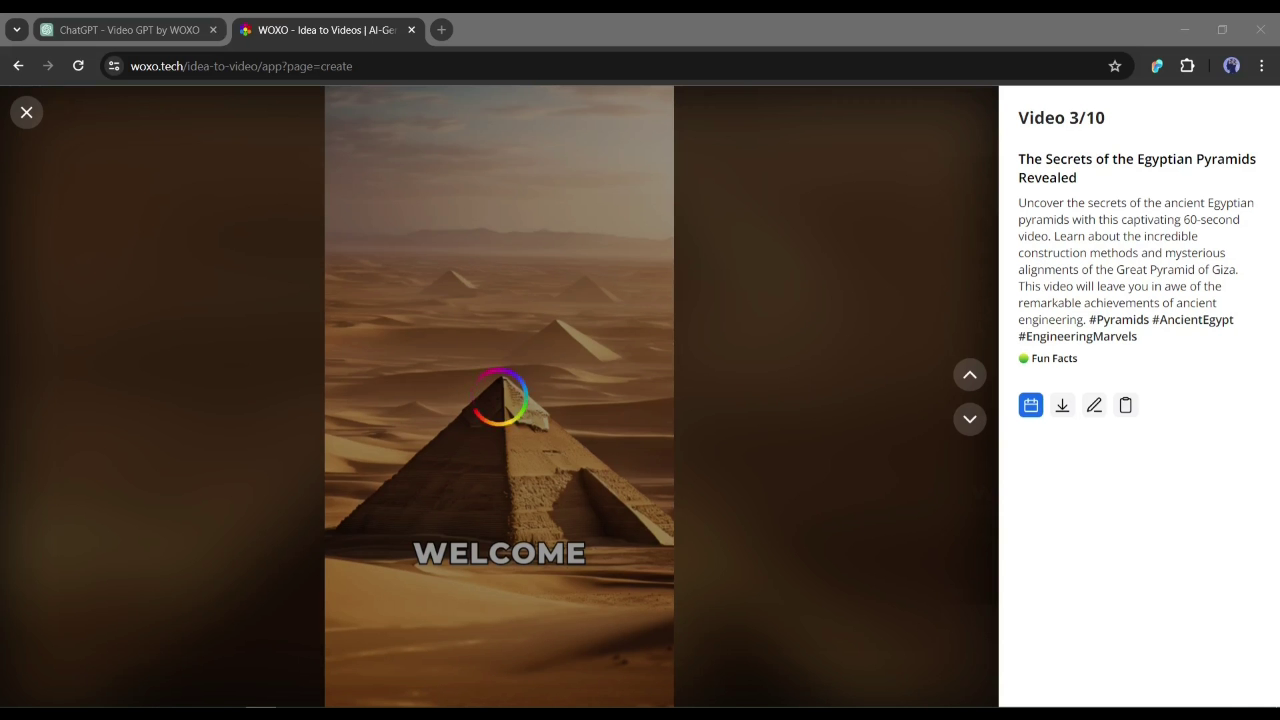
Step: Play the generated video "The Secrets of the Egyptian Pyramids Revealed" to check its scenes and captions
left_click(590, 323)
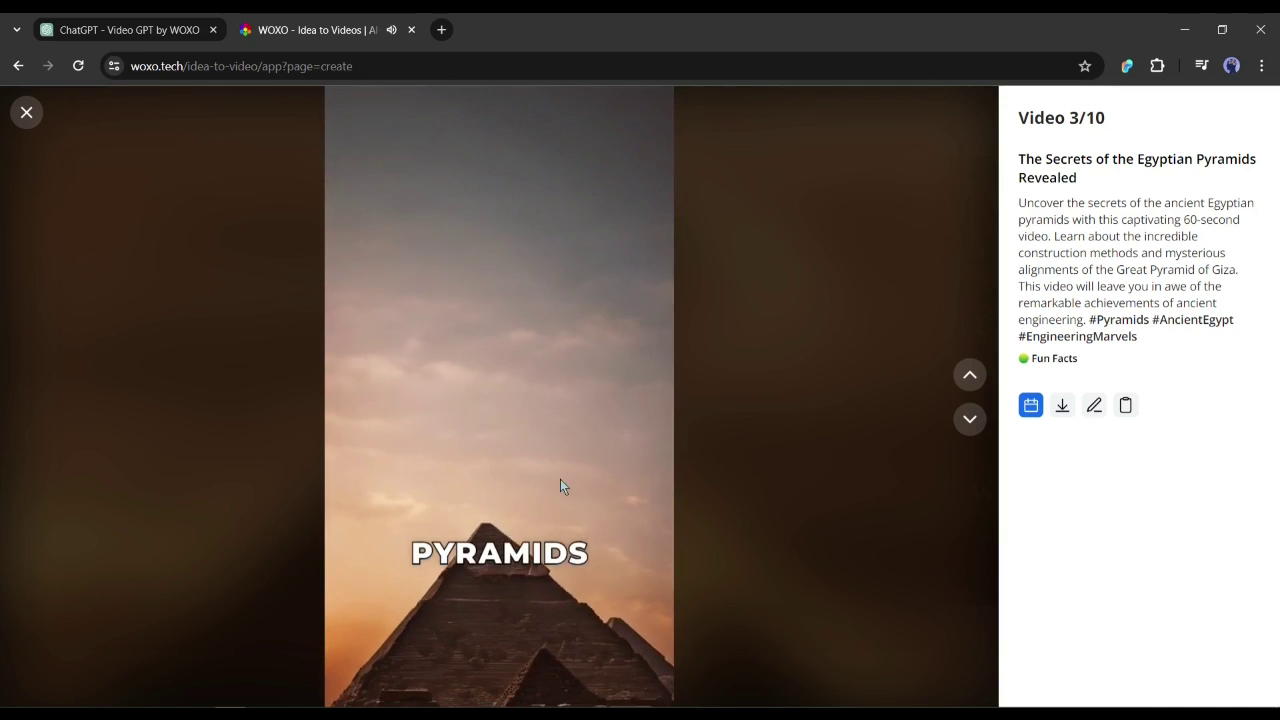
mouse_move(560, 486)
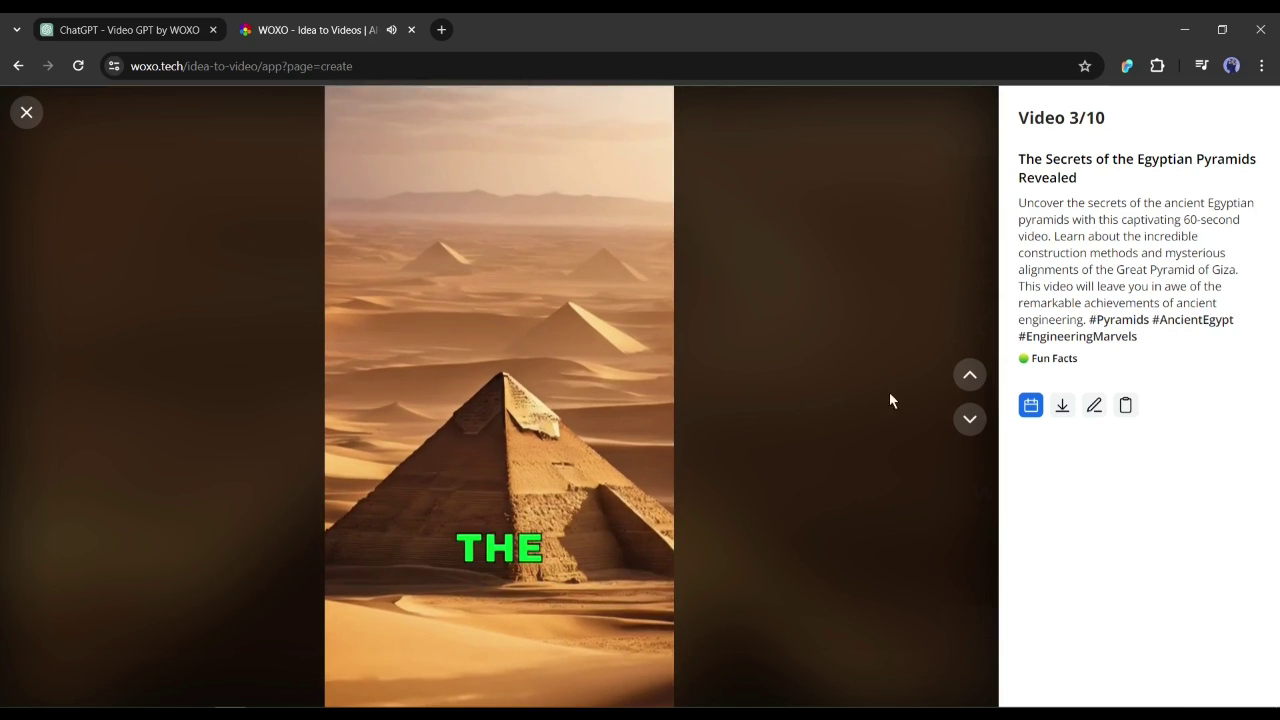
mouse_move(349, 583)
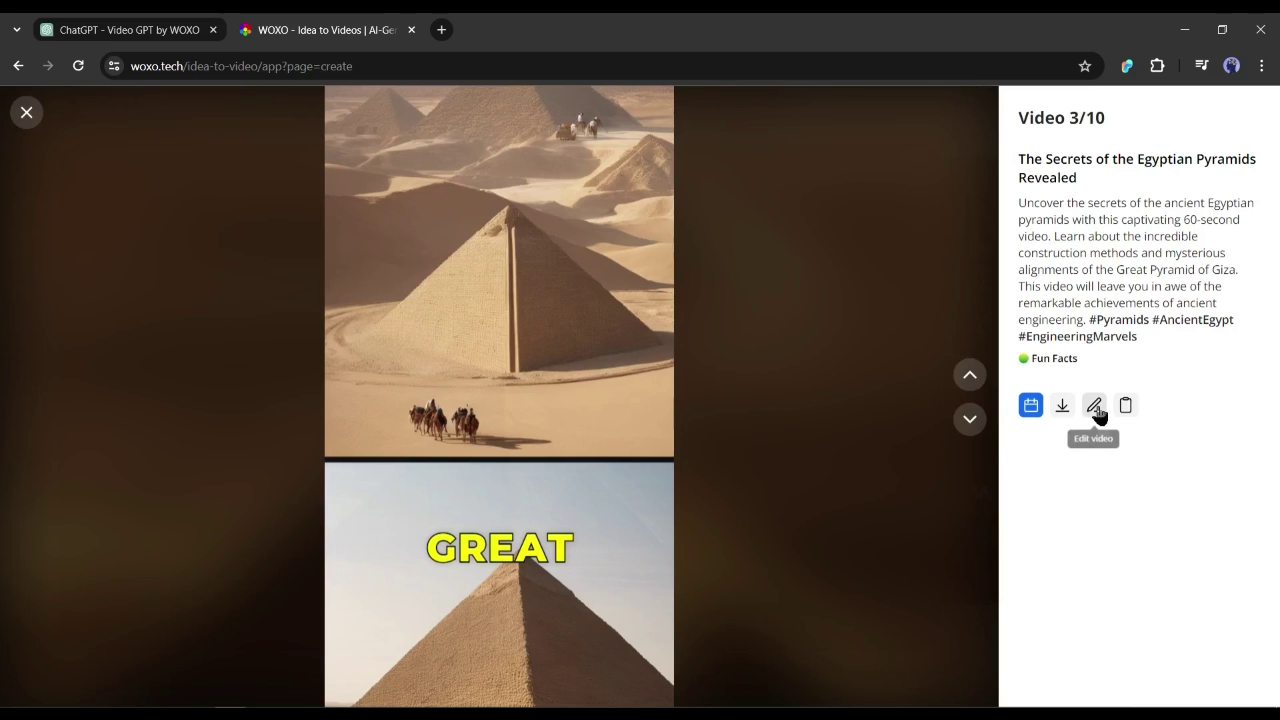
Step: Open the Egyptian pyramids video for editing and add an empty scene after the last one
left_click(1095, 406)
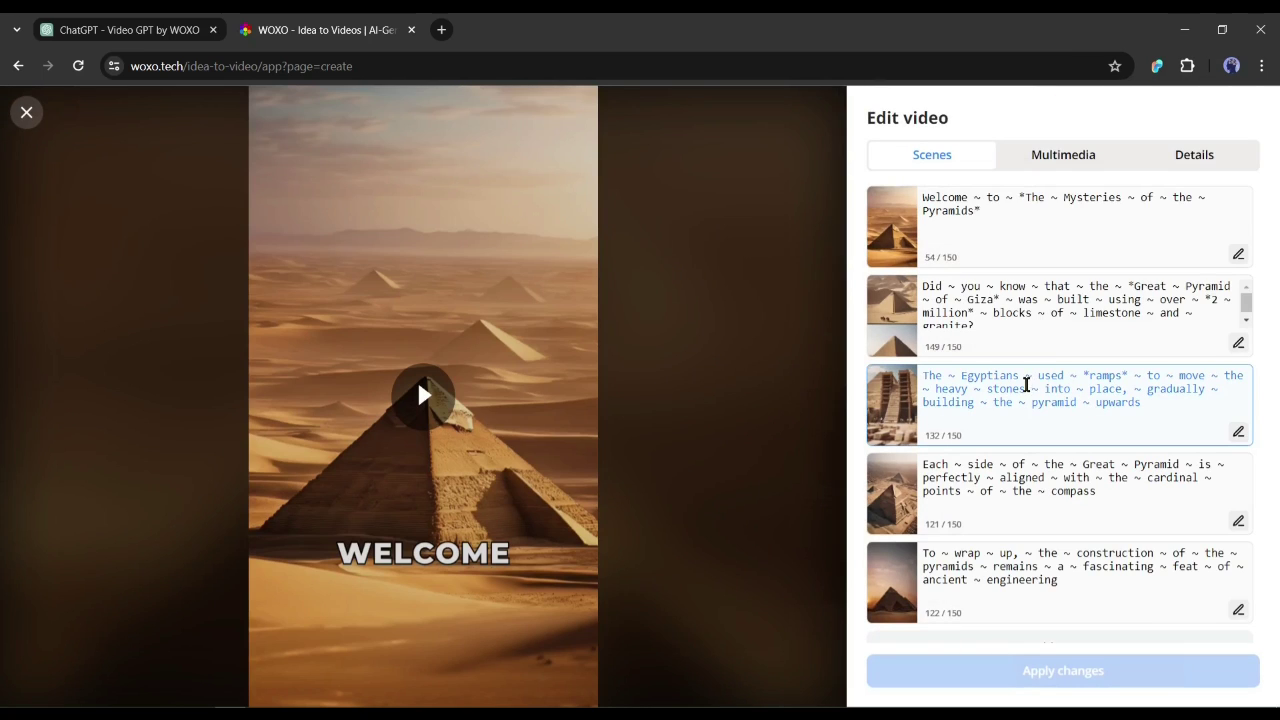
scroll(1012, 357, "down", 1)
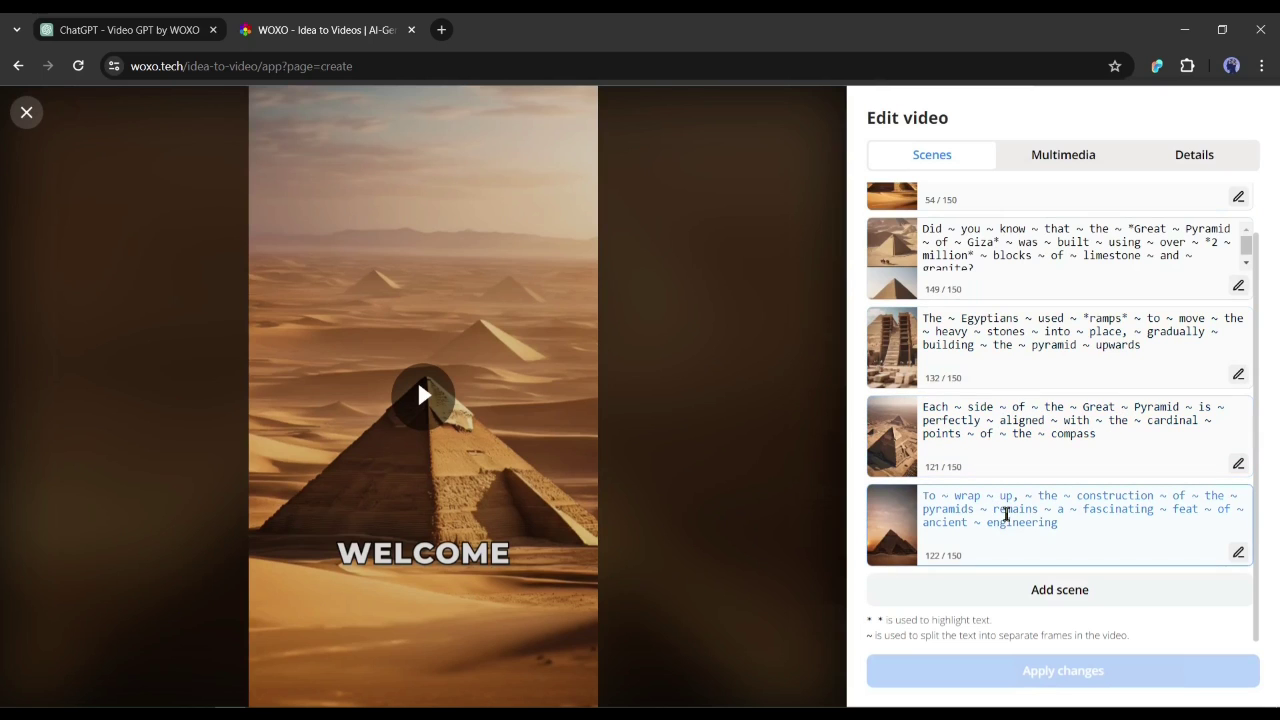
left_click_drag(1006, 524, 1094, 532)
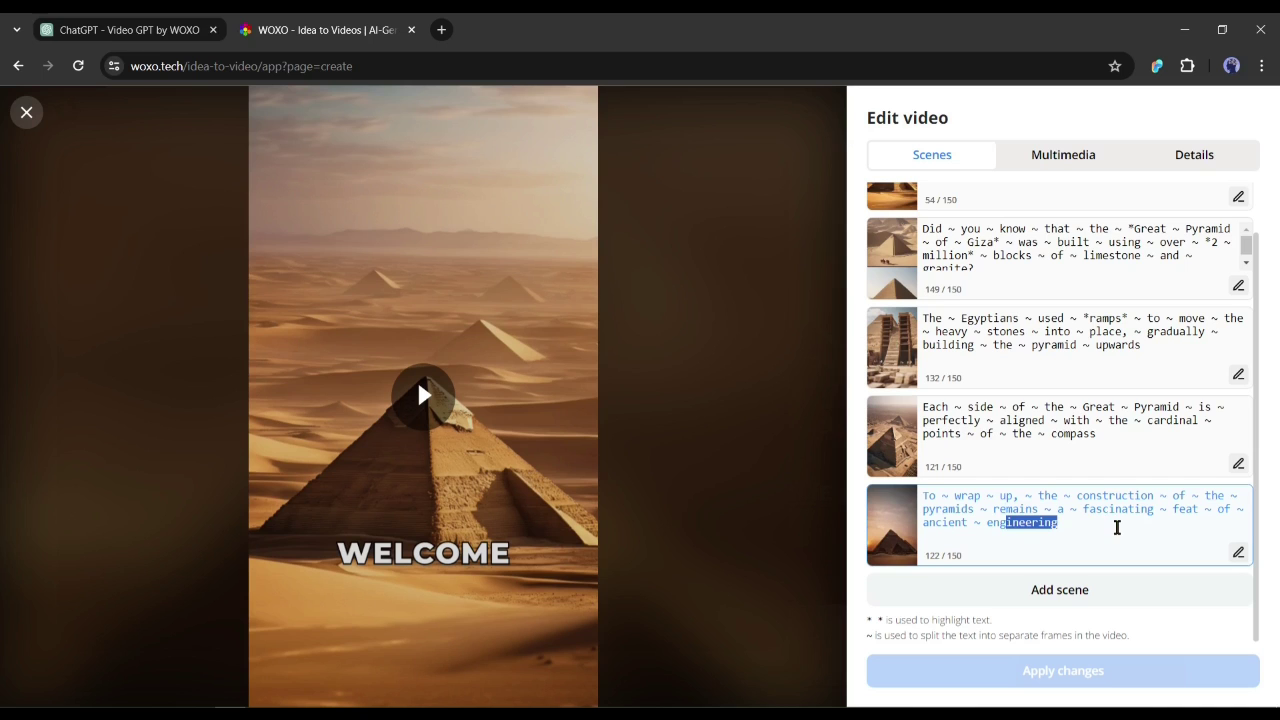
left_click(1086, 526)
left_click(1047, 597)
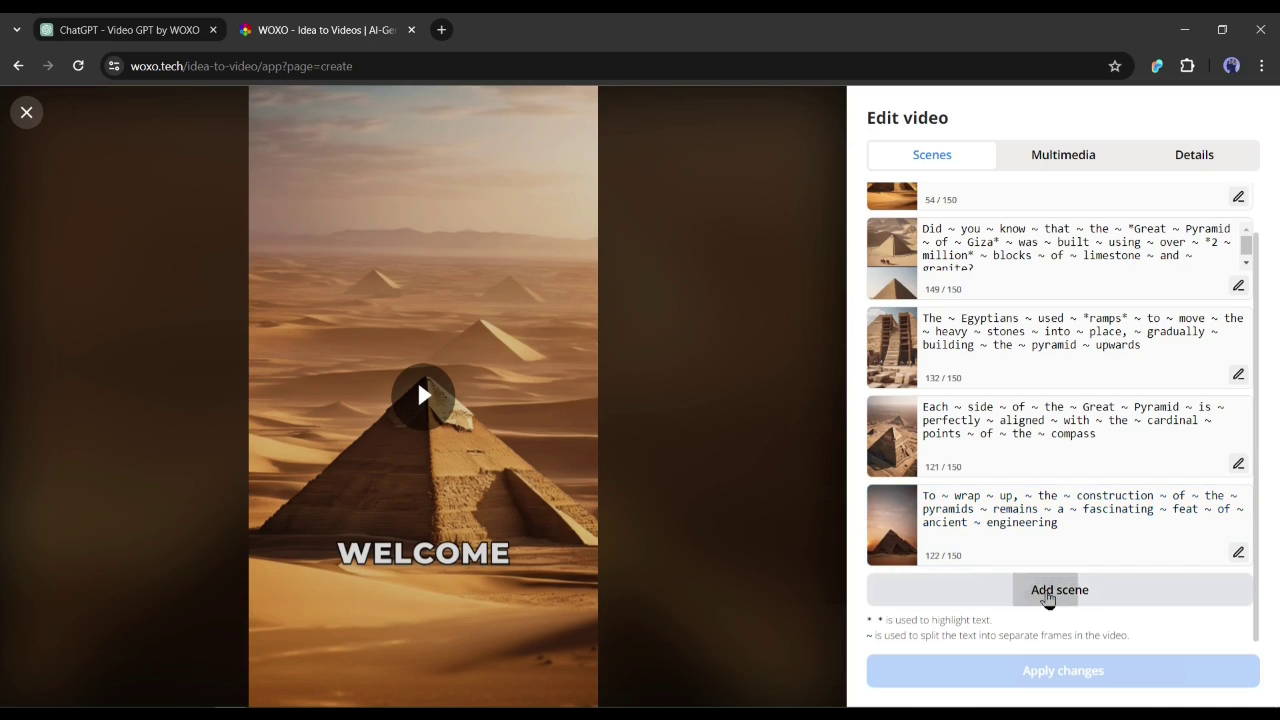
scroll(1050, 590, "down", 1)
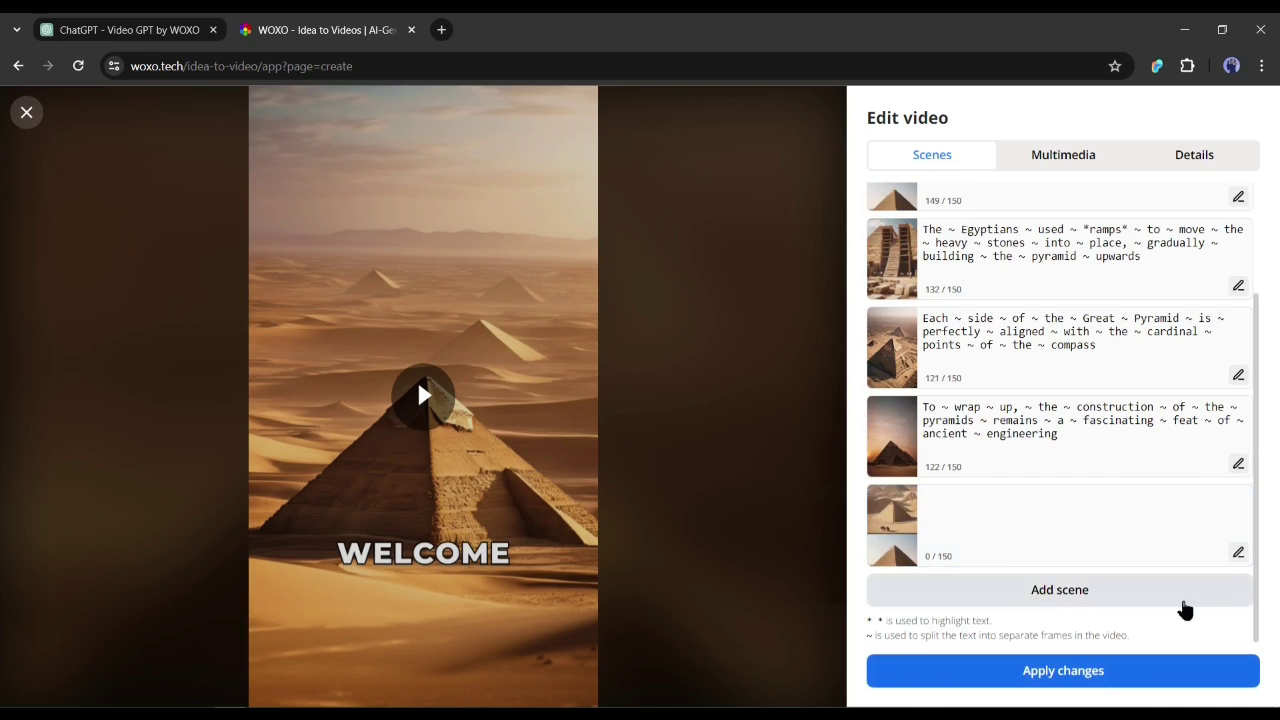
left_click(983, 526)
left_click(1238, 554)
left_click(1114, 661)
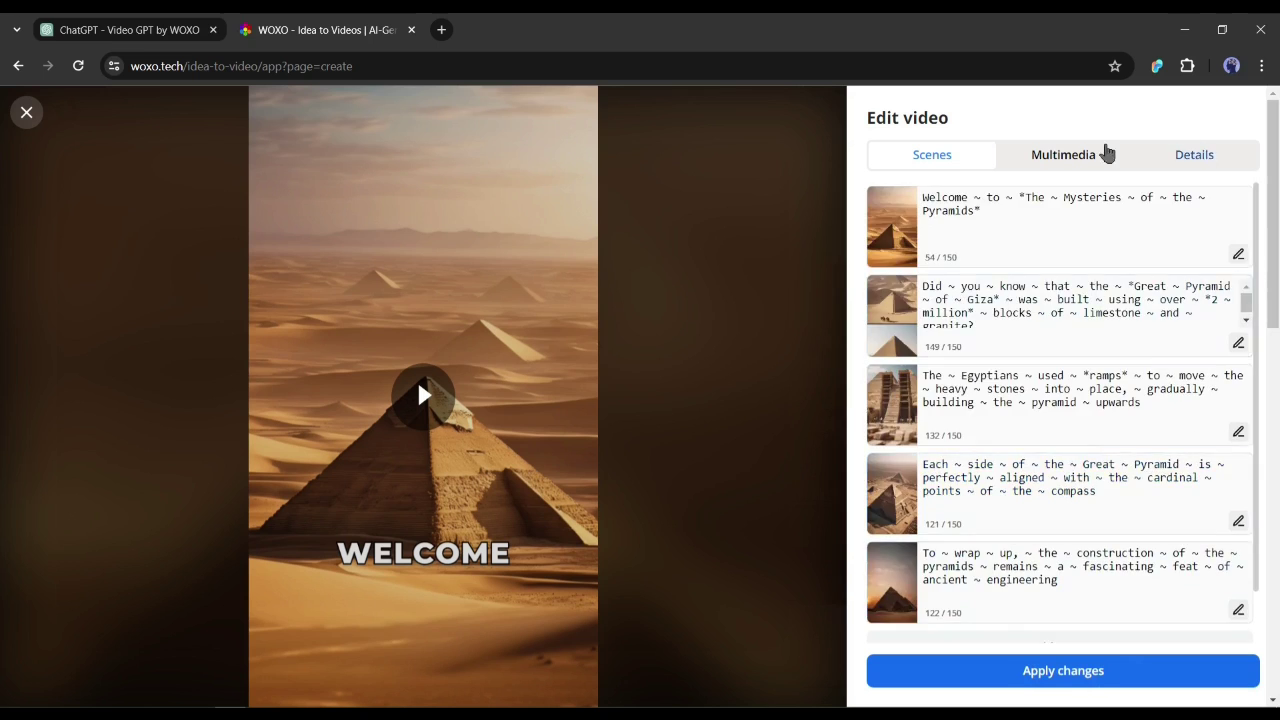
Step: Examine the background styles available in the video's multimedia settings
left_click(1106, 154)
scroll(940, 333, "down", 2)
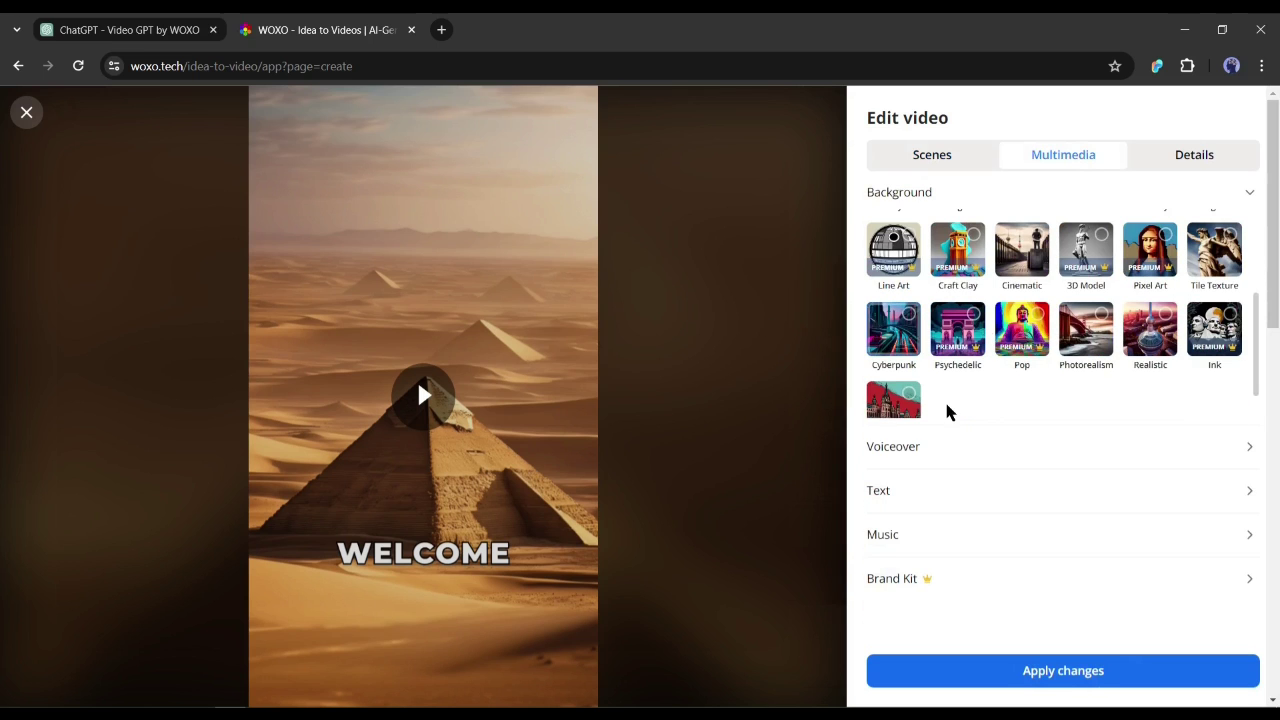
scroll(910, 420, "down", 1)
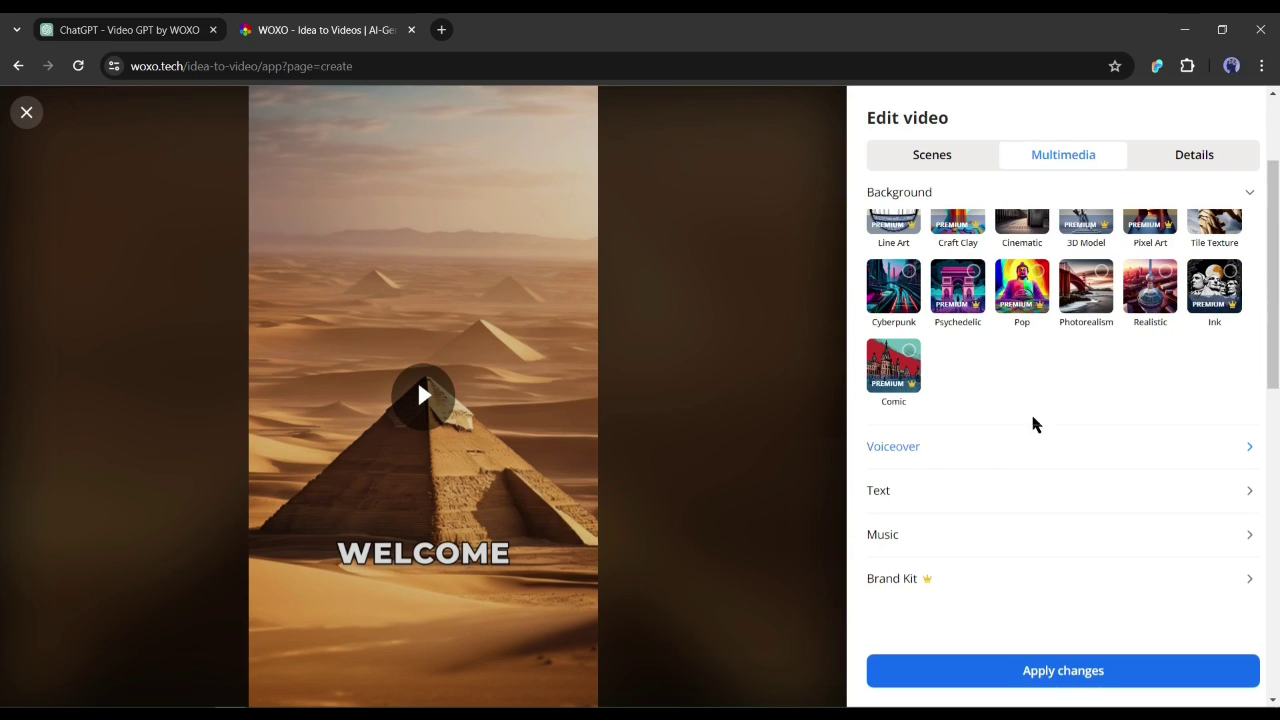
scroll(1010, 380, "up", 3)
scroll(985, 380, "down", 3)
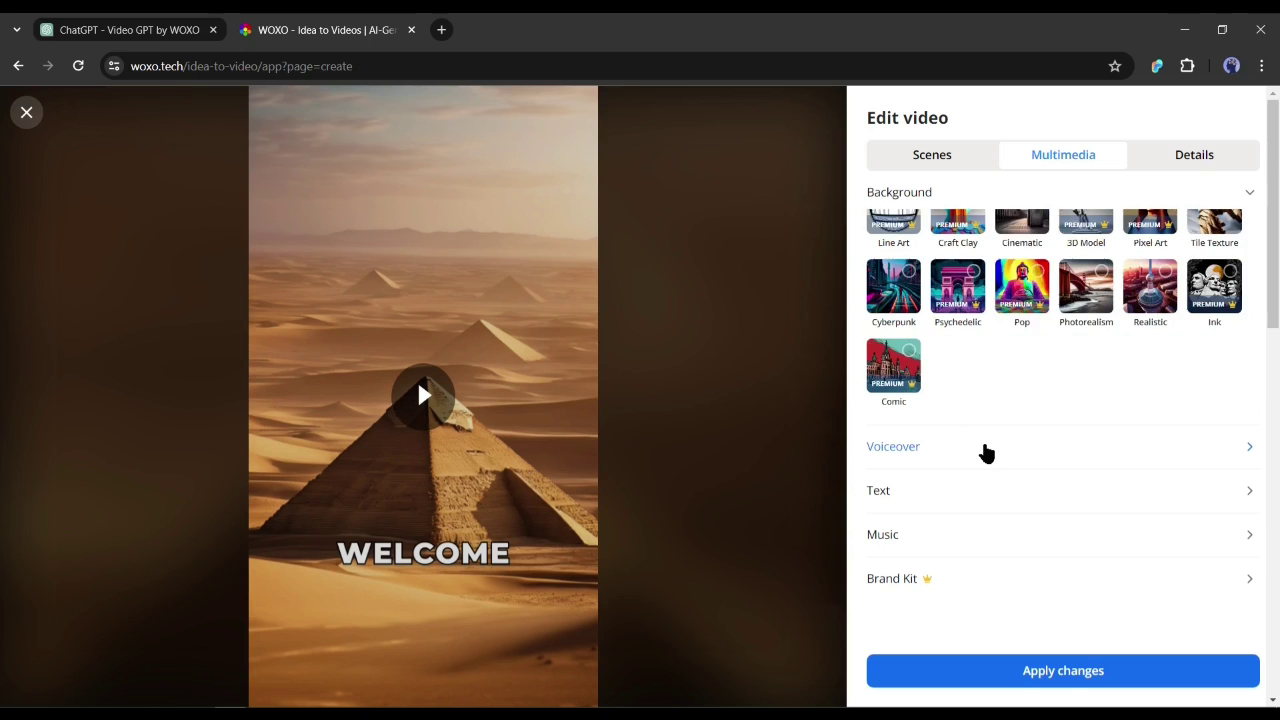
Step: Examine the voiceover voices and the caption text styles available for the Egyptian pyramids video
left_click(985, 450)
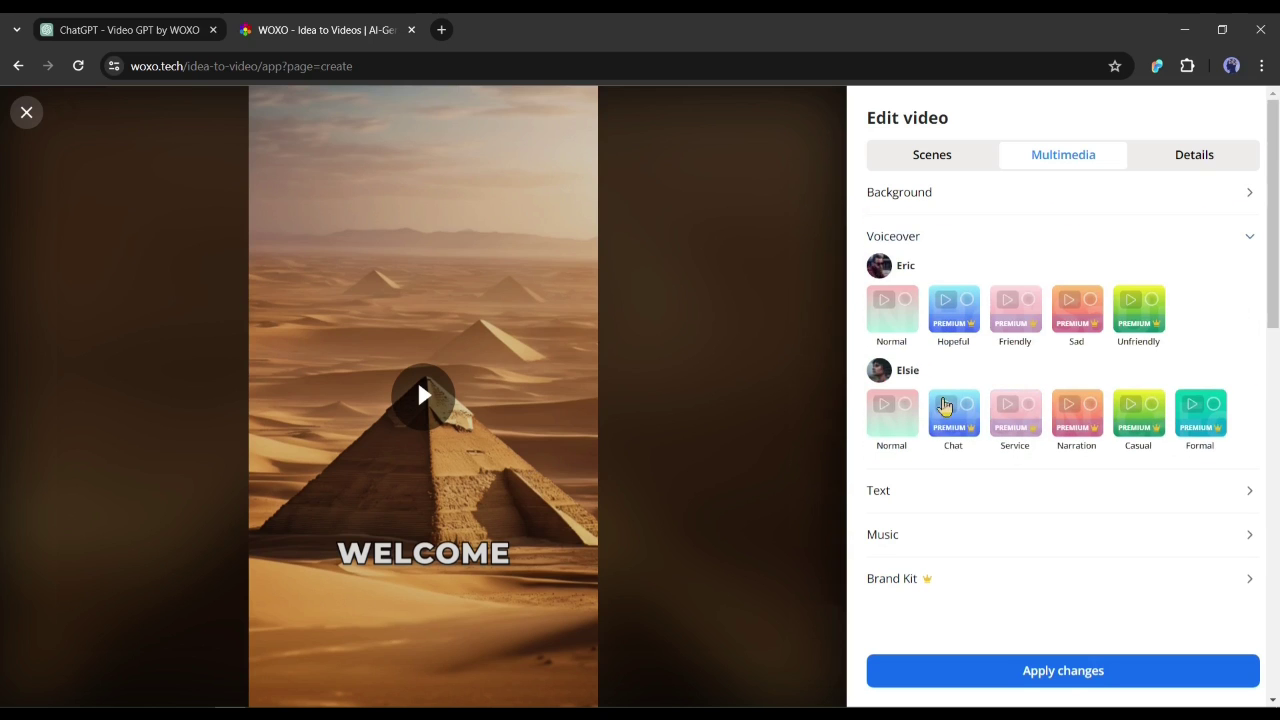
scroll(928, 465, "down", 2)
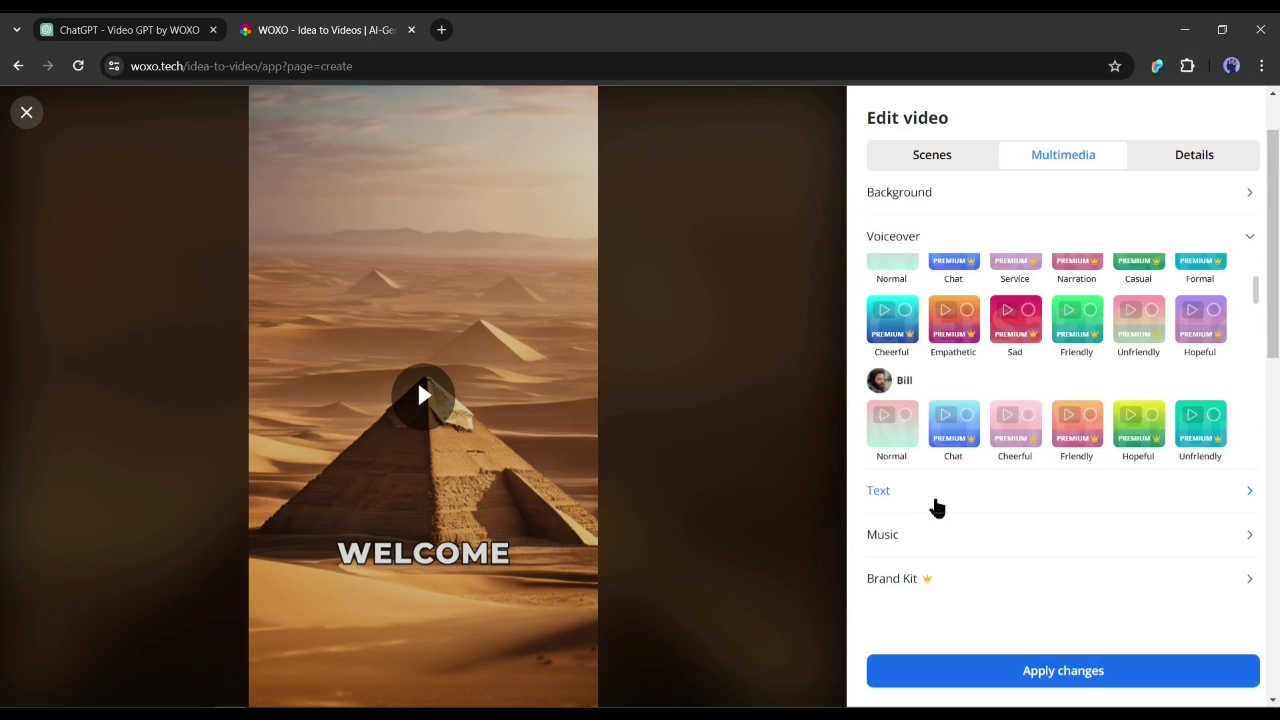
left_click(934, 500)
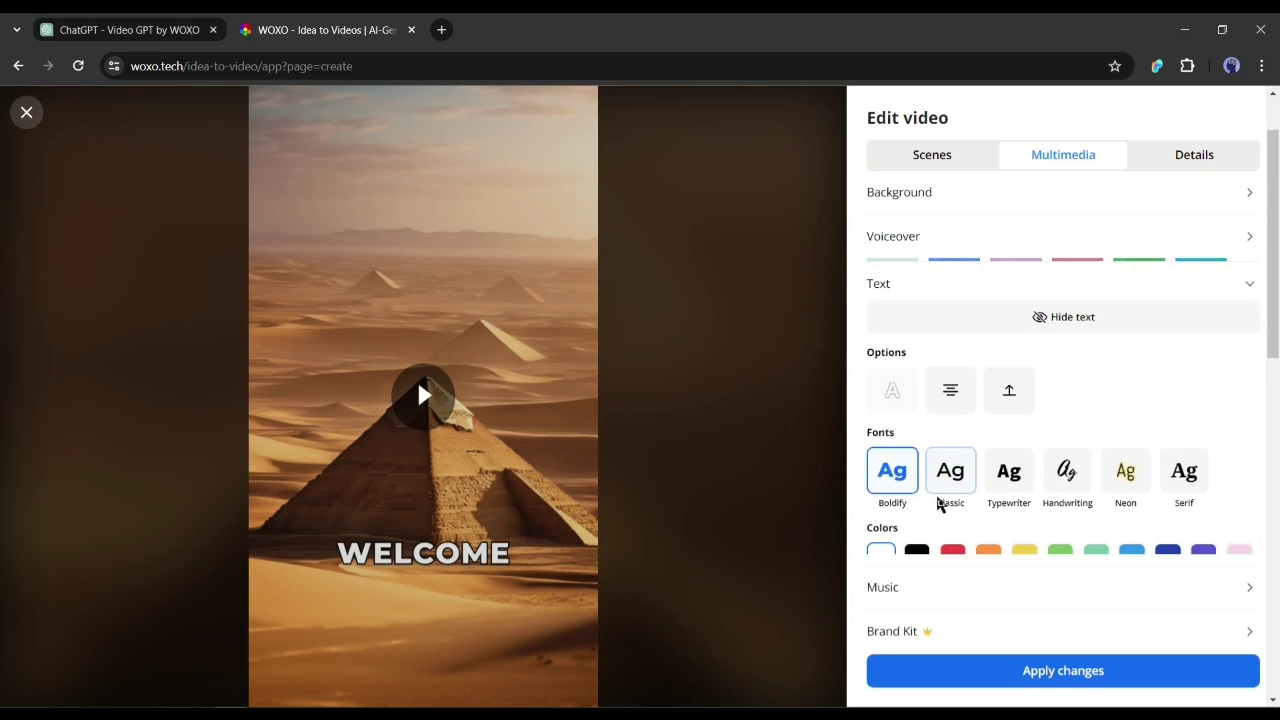
scroll(951, 447, "down", 1)
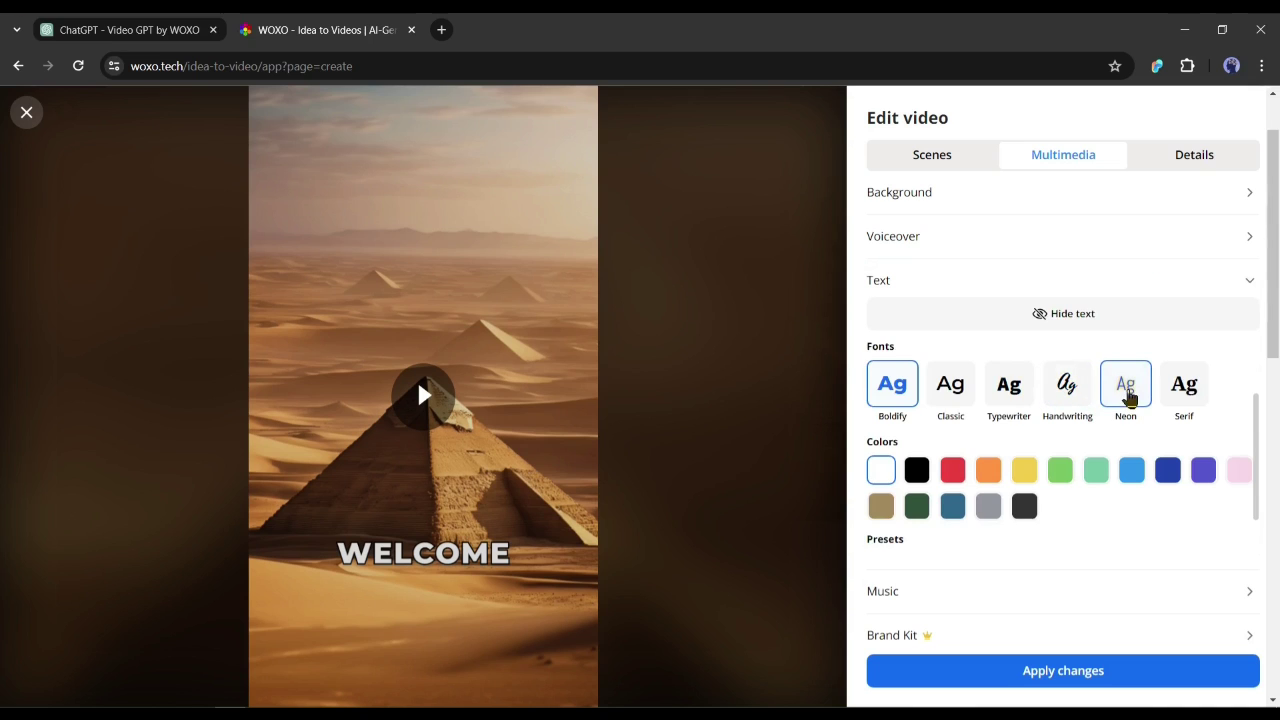
Step: Try the Neon caption font, return to Boldify, and check the video's music options
left_click(1128, 397)
left_click(888, 392)
scroll(1030, 520, "down", 1)
left_click(963, 595)
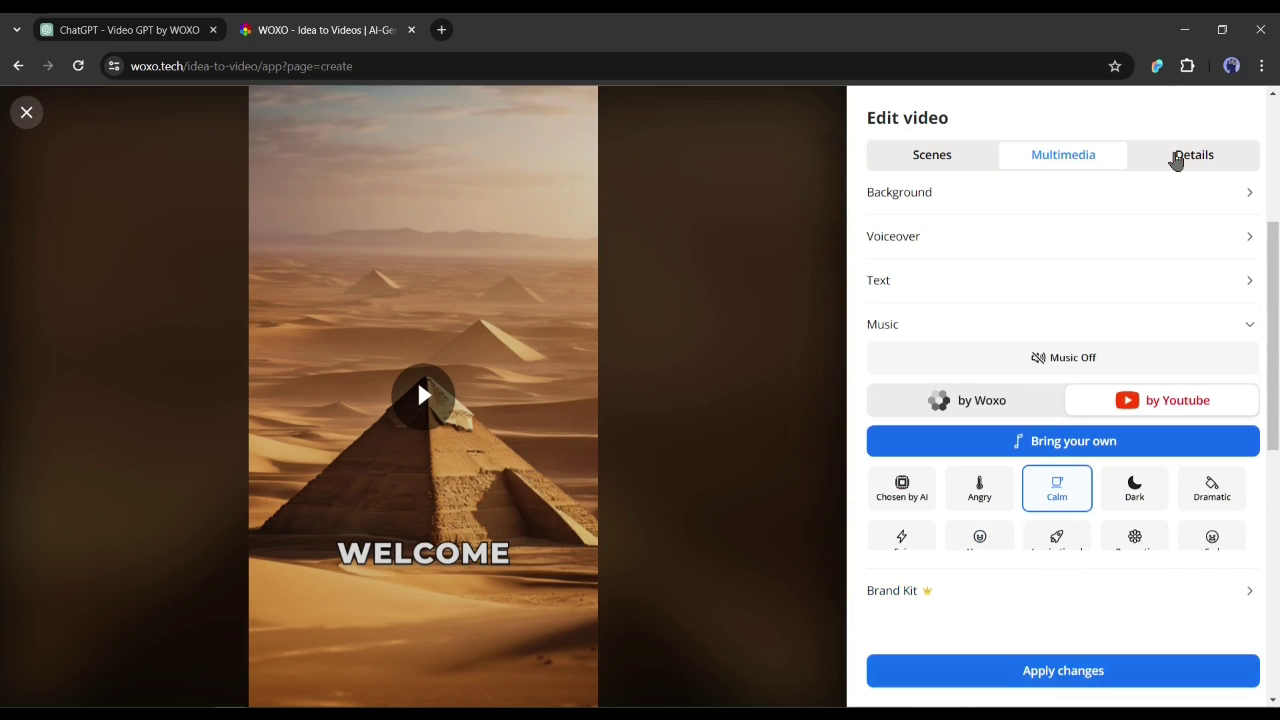
Step: Review the description in the video's details and apply the changes to the video
left_click(1180, 160)
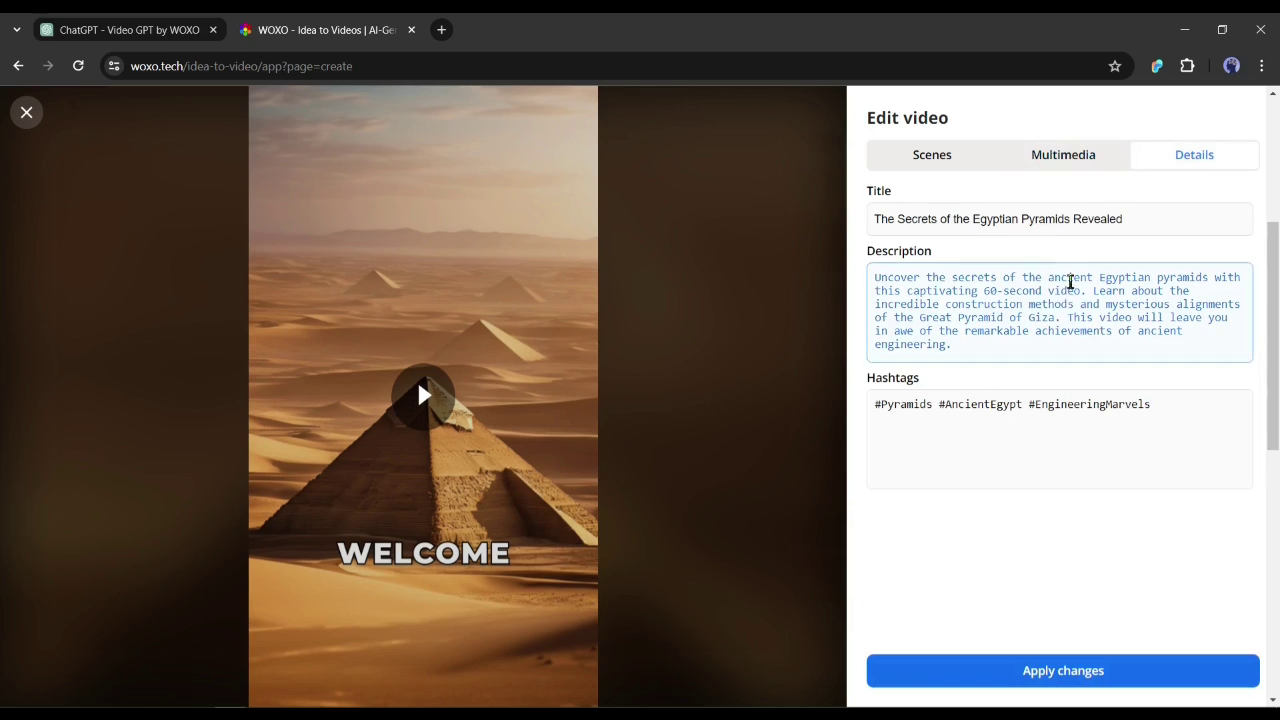
left_click(953, 279)
left_click_drag(875, 280, 986, 352)
left_click(986, 352)
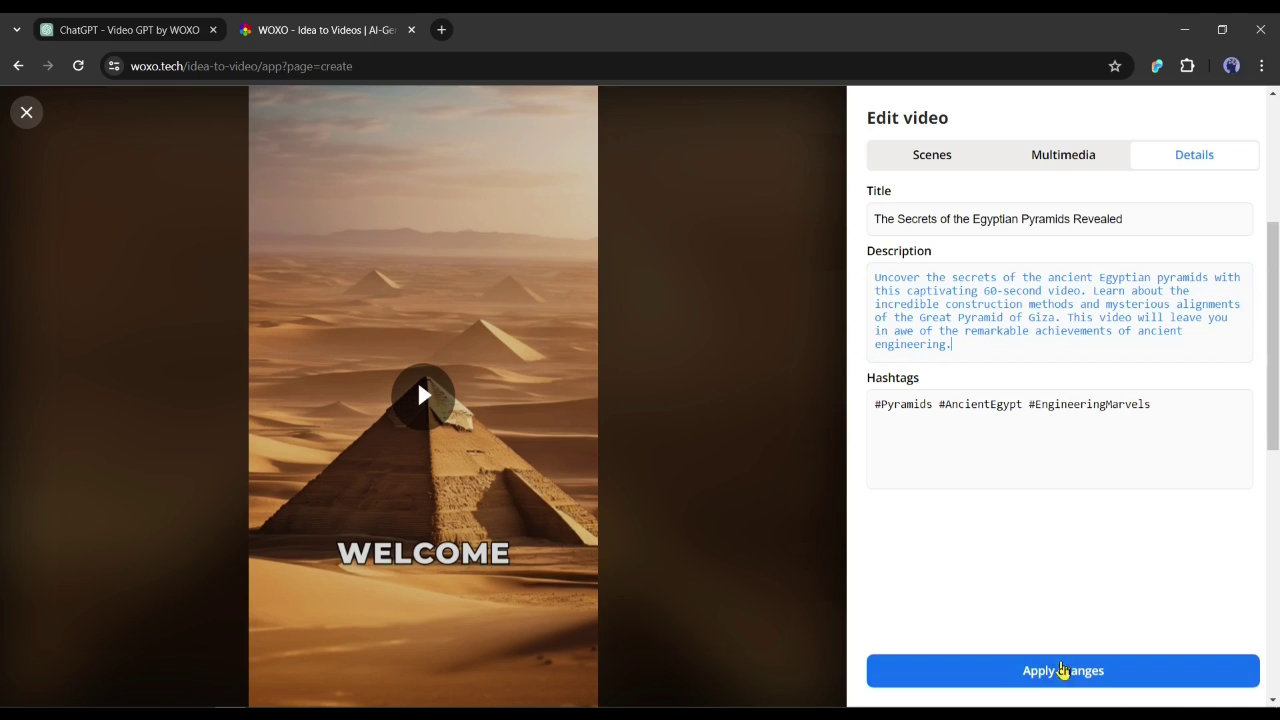
left_click(1062, 670)
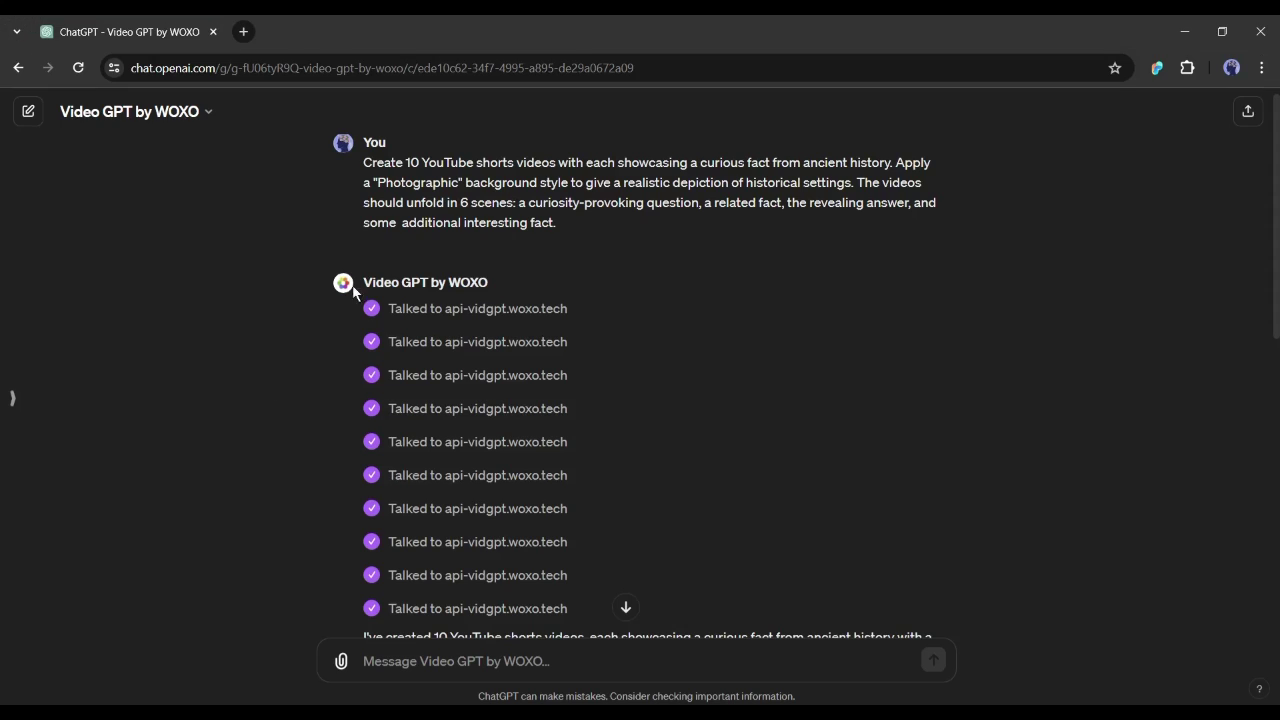
Step: Look through the list of ten generated ancient history videos in the Video GPT conversation
scroll(506, 363, "down", 7)
scroll(524, 443, "up", 7)
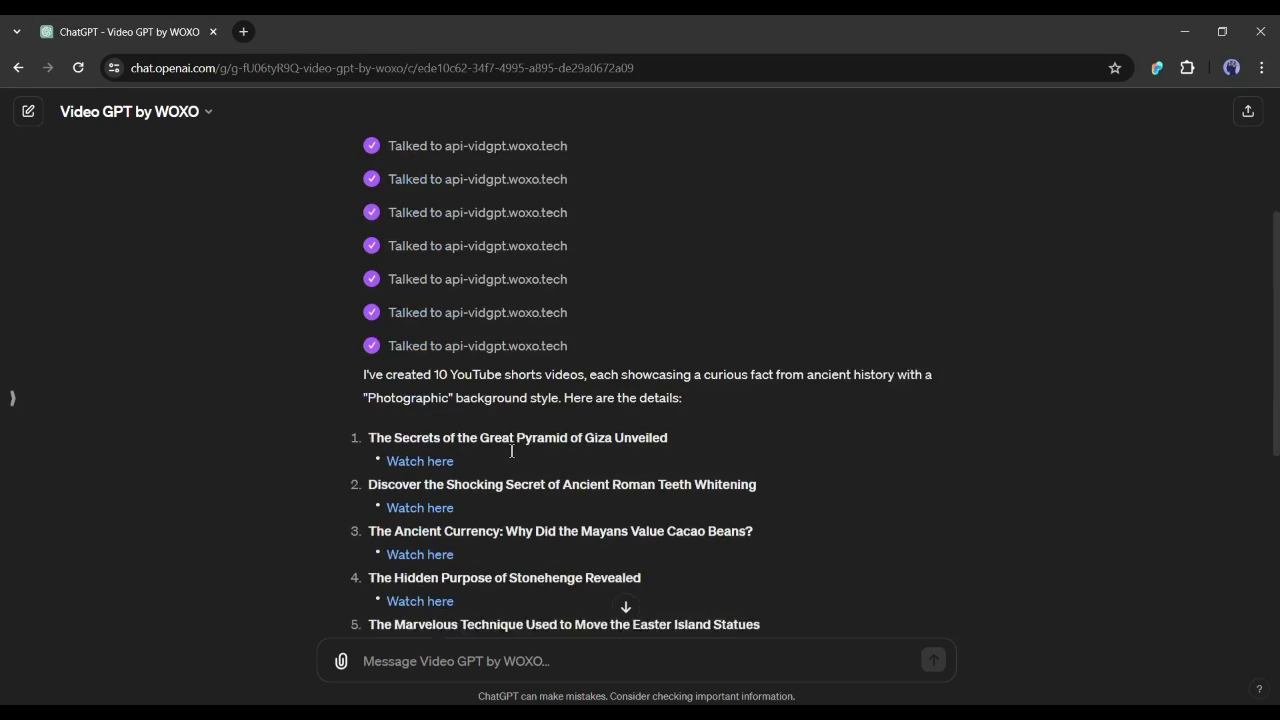
scroll(511, 369, "down", 4)
scroll(441, 336, "down", 3)
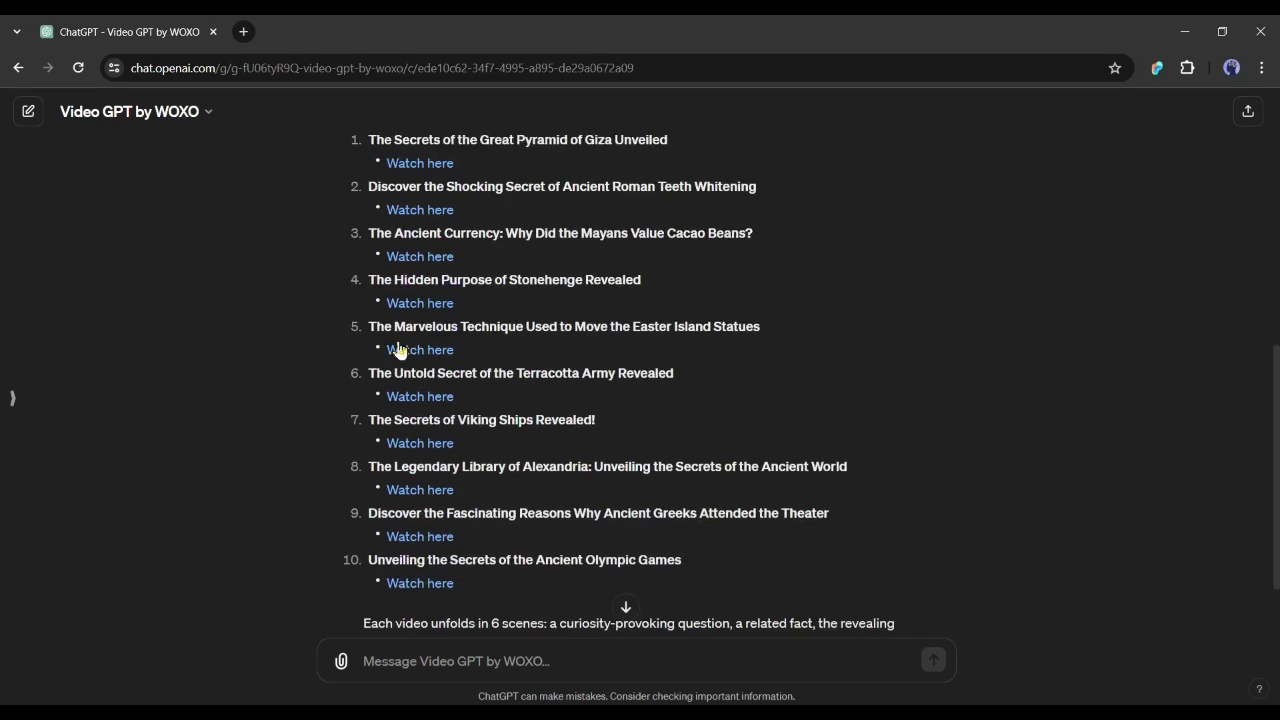
scroll(445, 492, "up", 2)
scroll(445, 492, "up", 1)
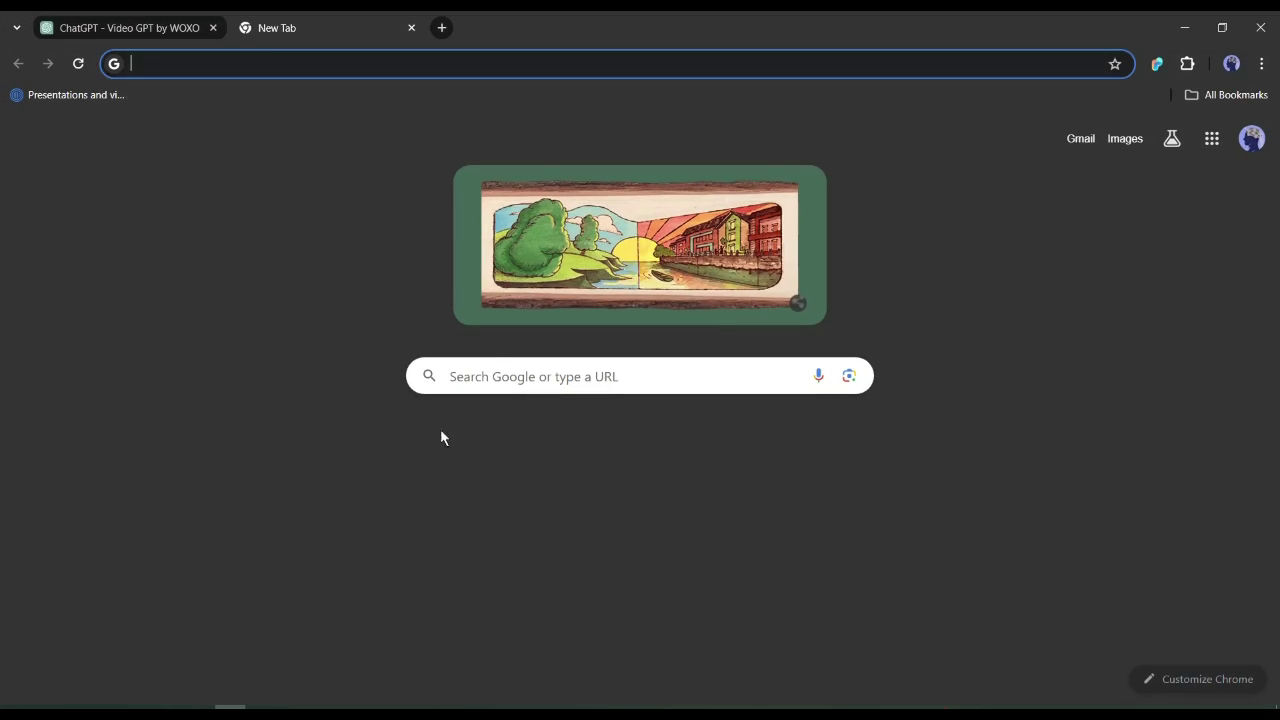
Step: Search Google for "Woxo", open the Woxo AI Video Generator site and look over its landing page
left_click(500, 370)
type("Woxo")
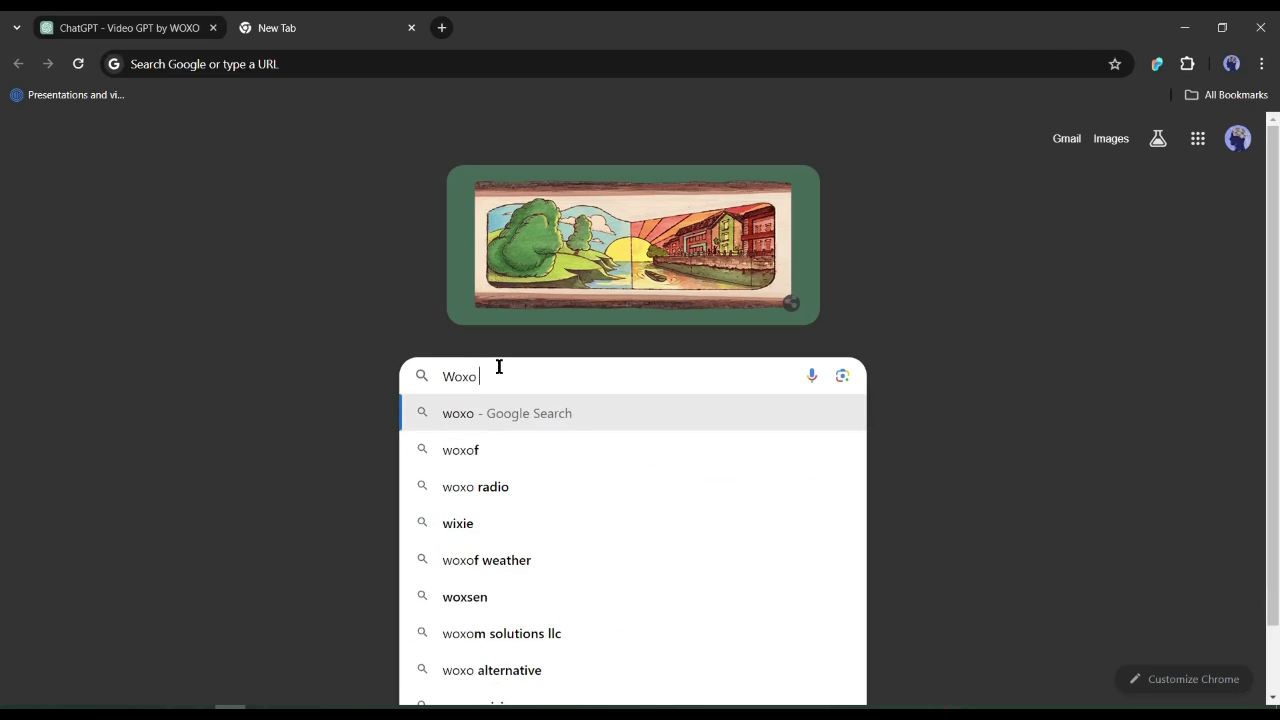
key("Return")
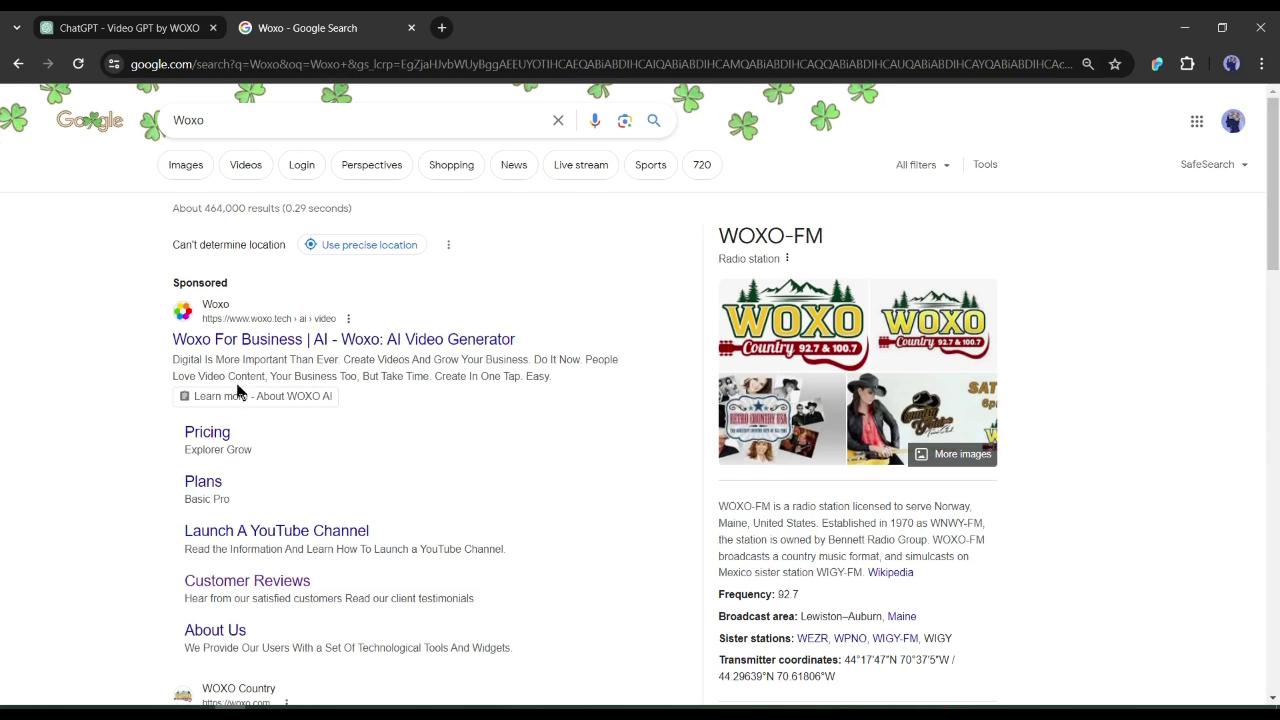
left_click(343, 341)
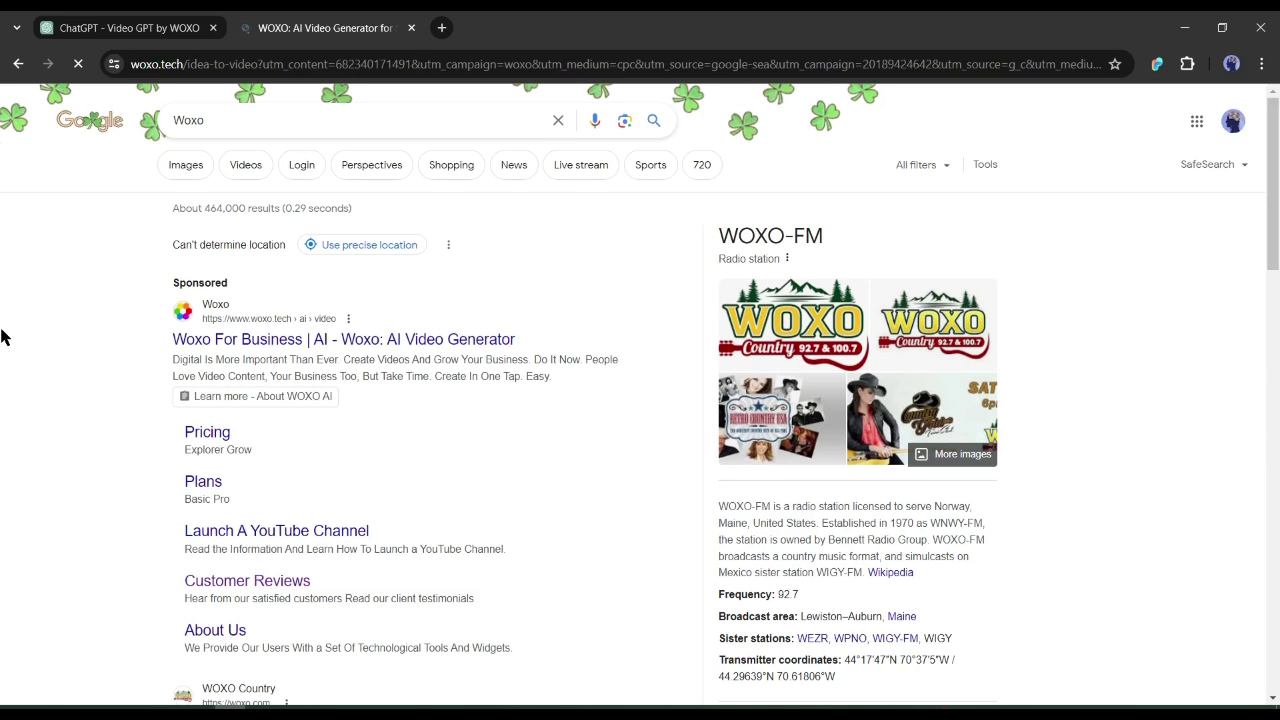
scroll(465, 403, "down", 10)
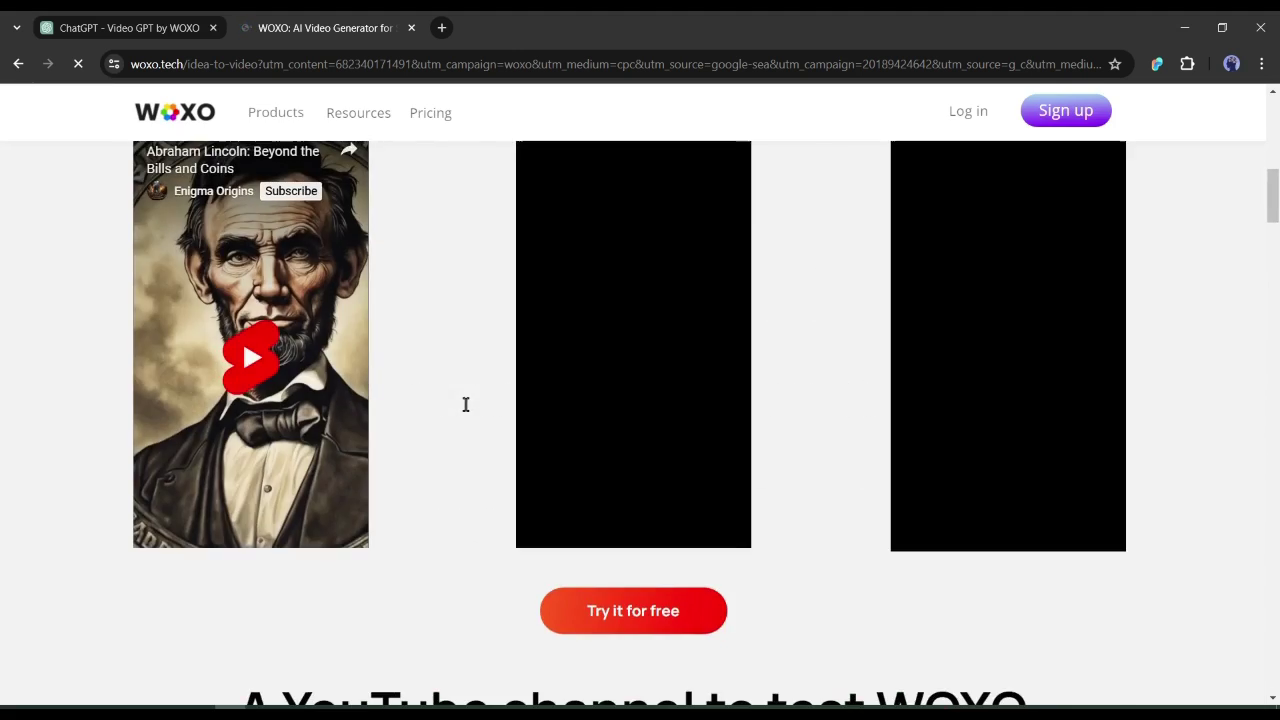
scroll(465, 403, "down", 7)
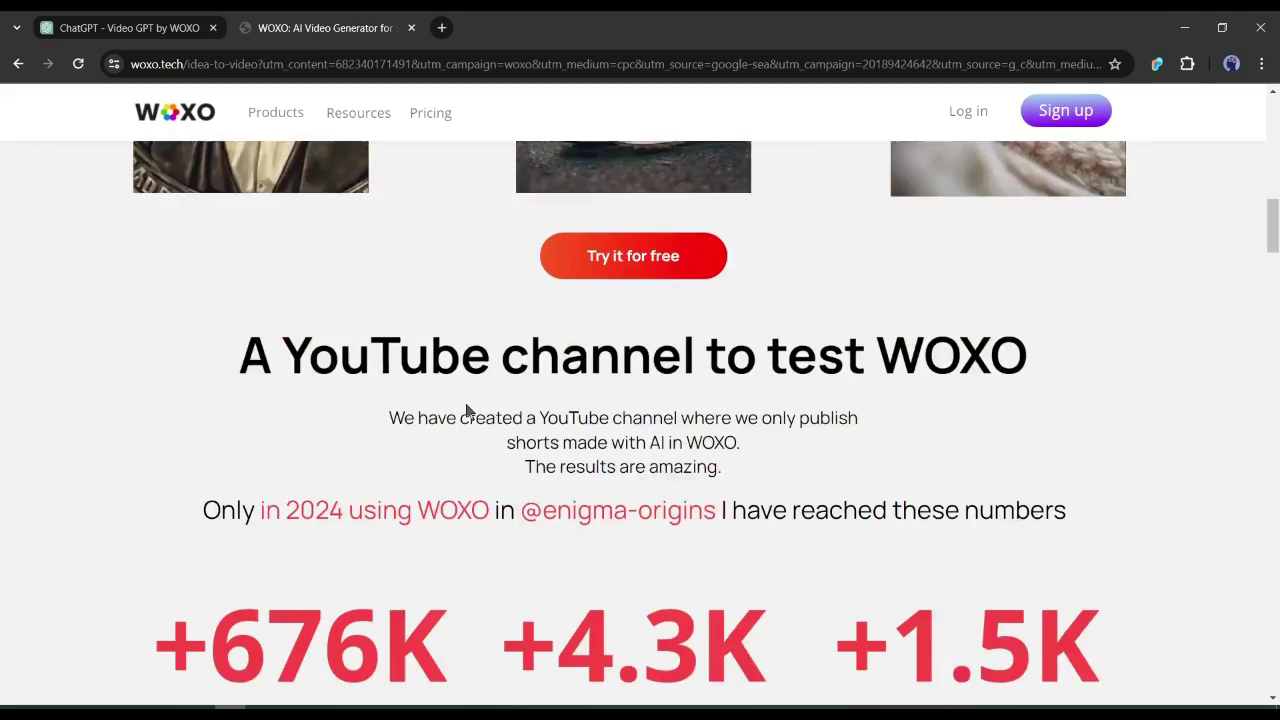
scroll(466, 411, "up", 20)
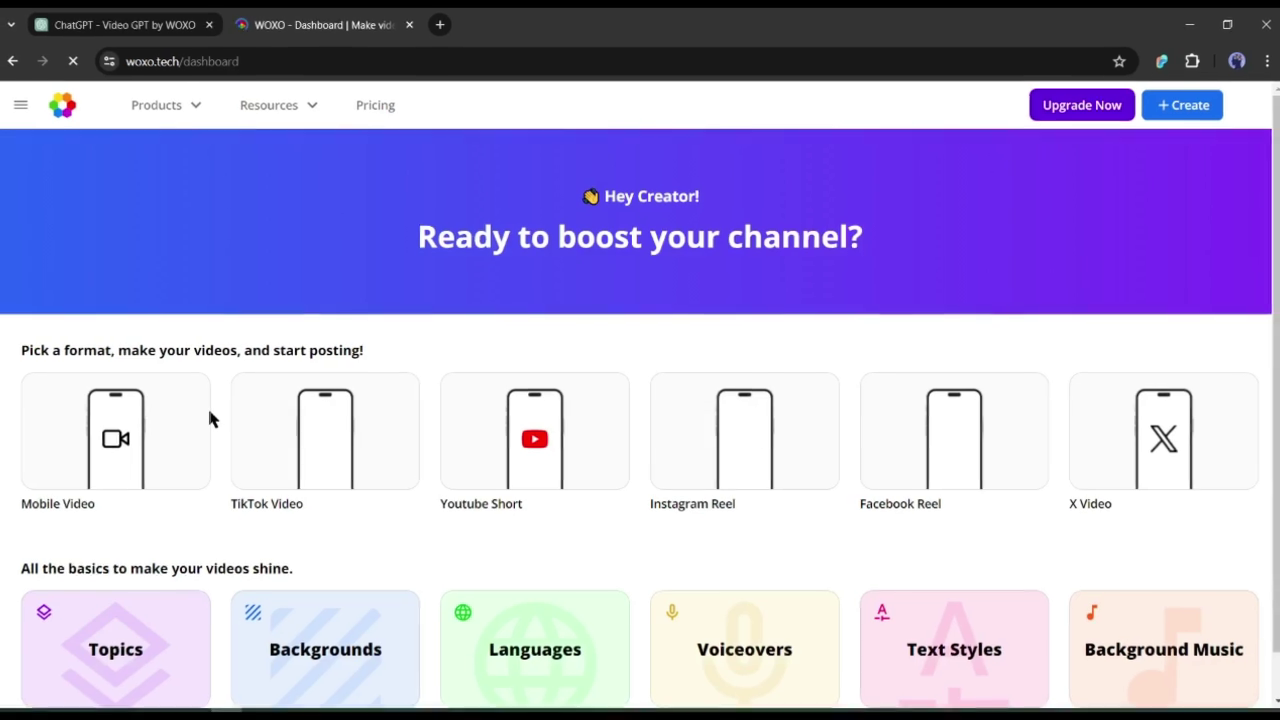
Step: Start a TikTok Video from the WOXO dashboard and continue past the "Chosen by AI" introduction
scroll(608, 354, "down", 1)
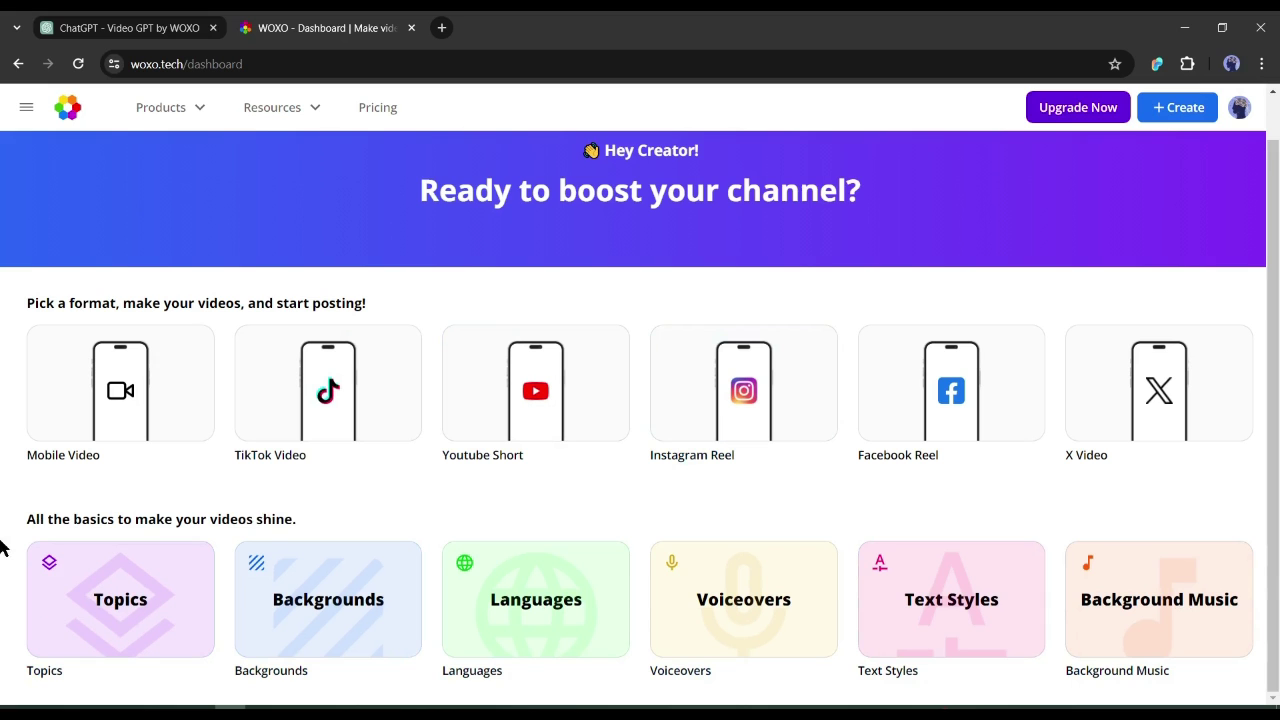
left_click_drag(32, 524, 417, 528)
left_click(417, 528)
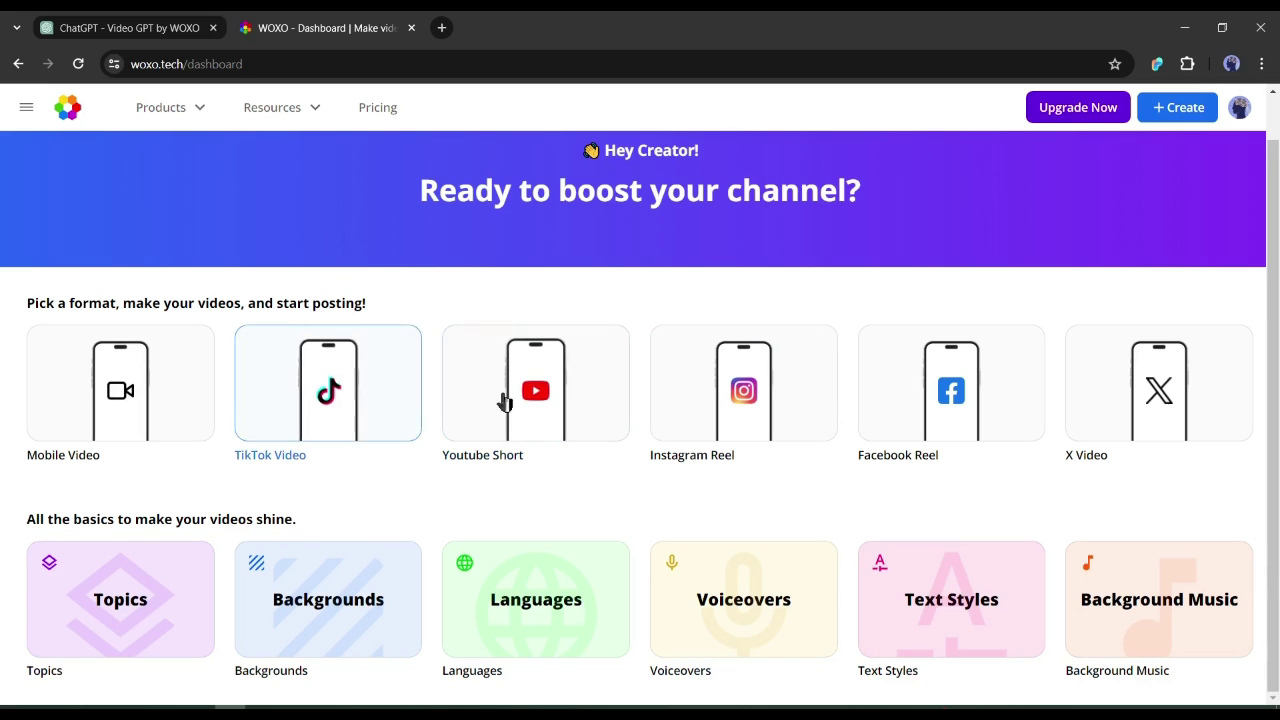
left_click(367, 378)
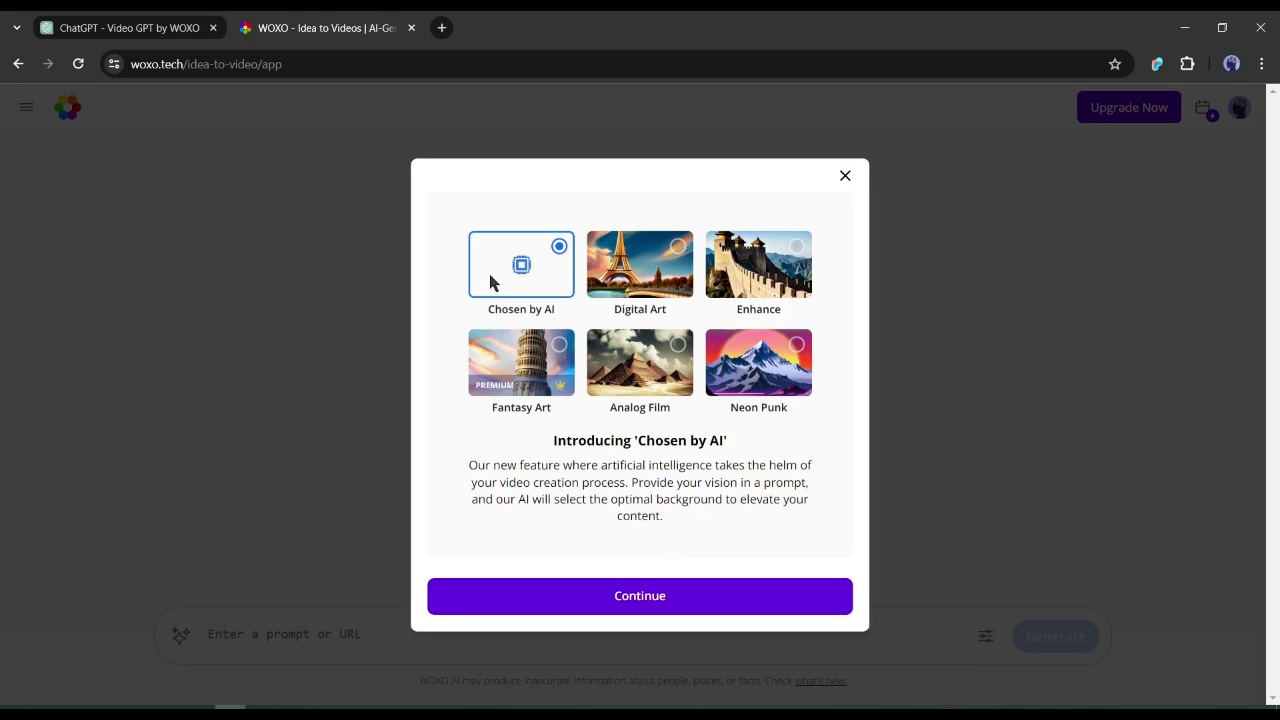
left_click(640, 596)
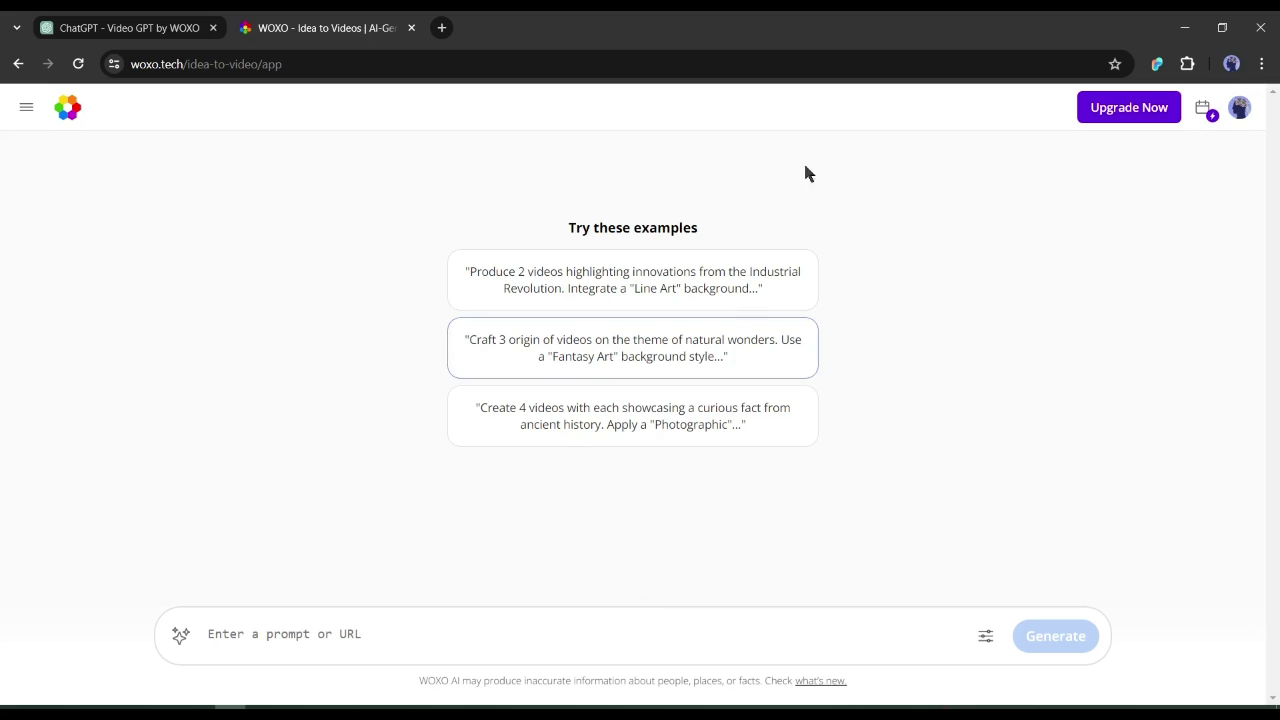
Step: Fill the prompt with the Industrial Revolution "Line Art" example and clear it again
left_click_drag(611, 229, 669, 286)
left_click(749, 294)
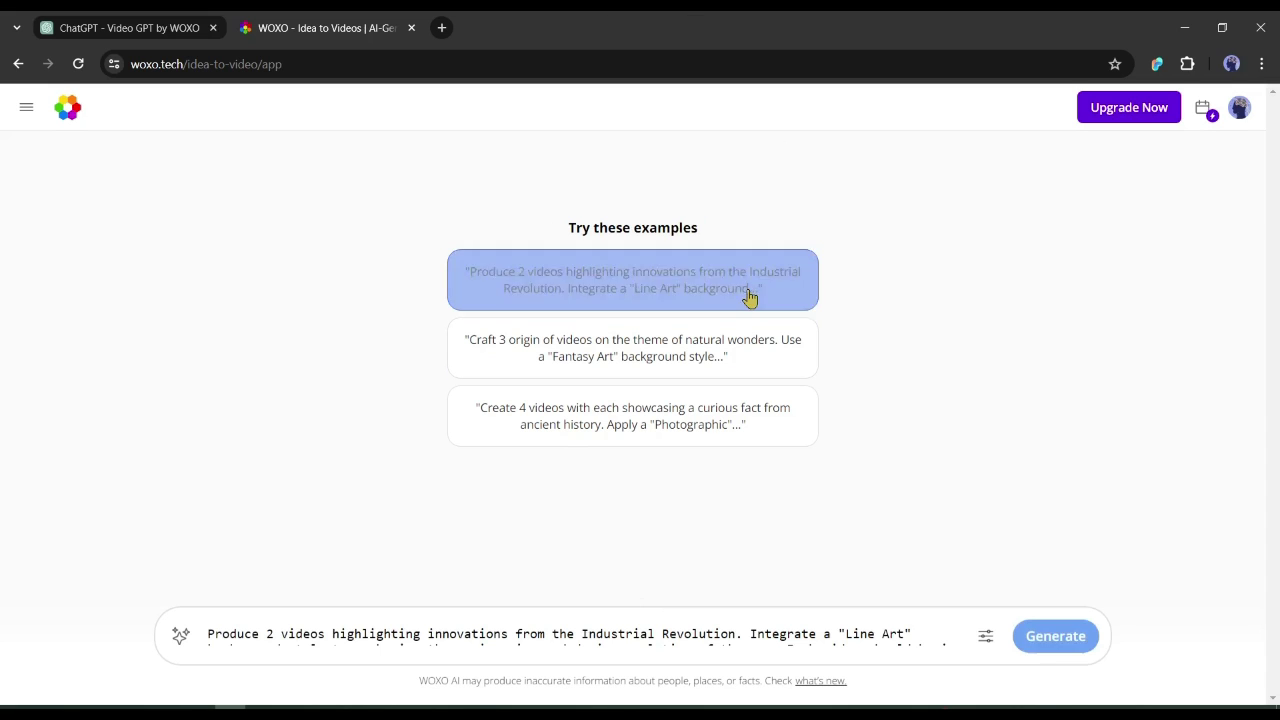
left_click(634, 636)
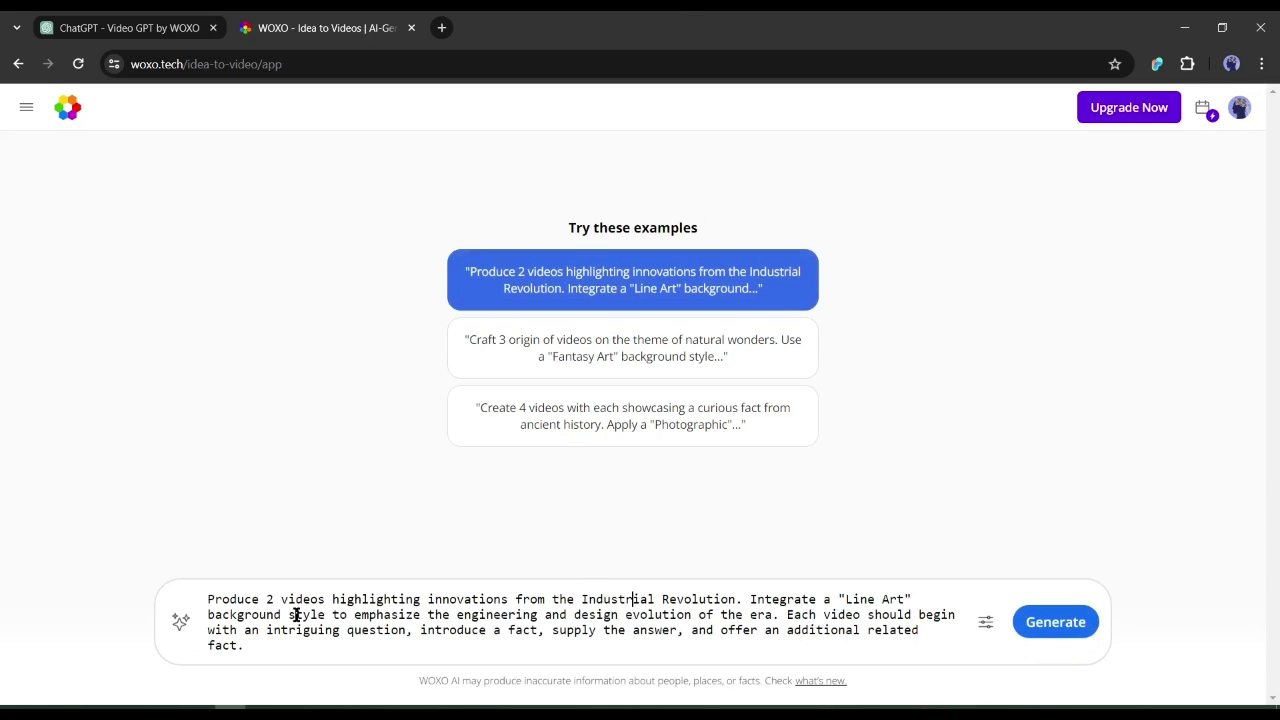
key("ctrl+a")
key("BackSpace")
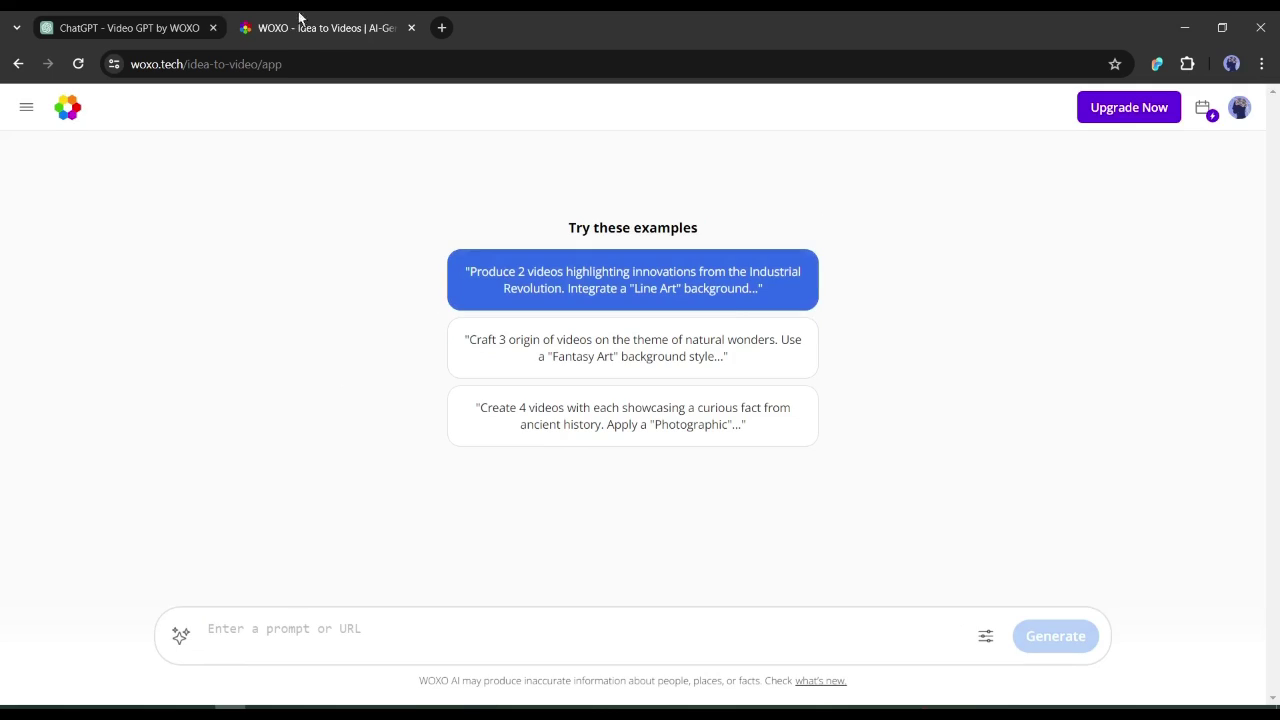
Step: Copy the prompt for 10 ancient history YouTube shorts from the ChatGPT conversation into WOXO's prompt field
key("ctrl+shift+Tab")
scroll(640, 400, "up", 10)
left_click_drag(366, 174, 557, 266)
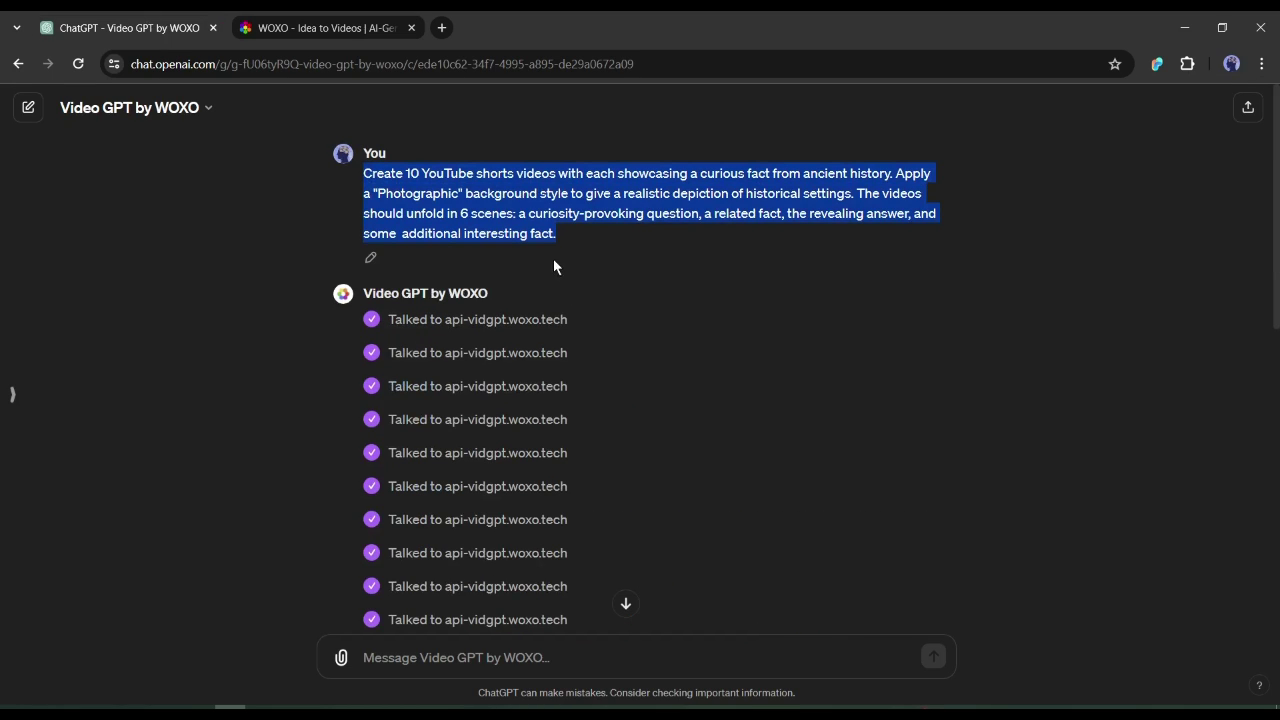
left_click(360, 17)
key("ctrl+c")
key("ctrl+v")
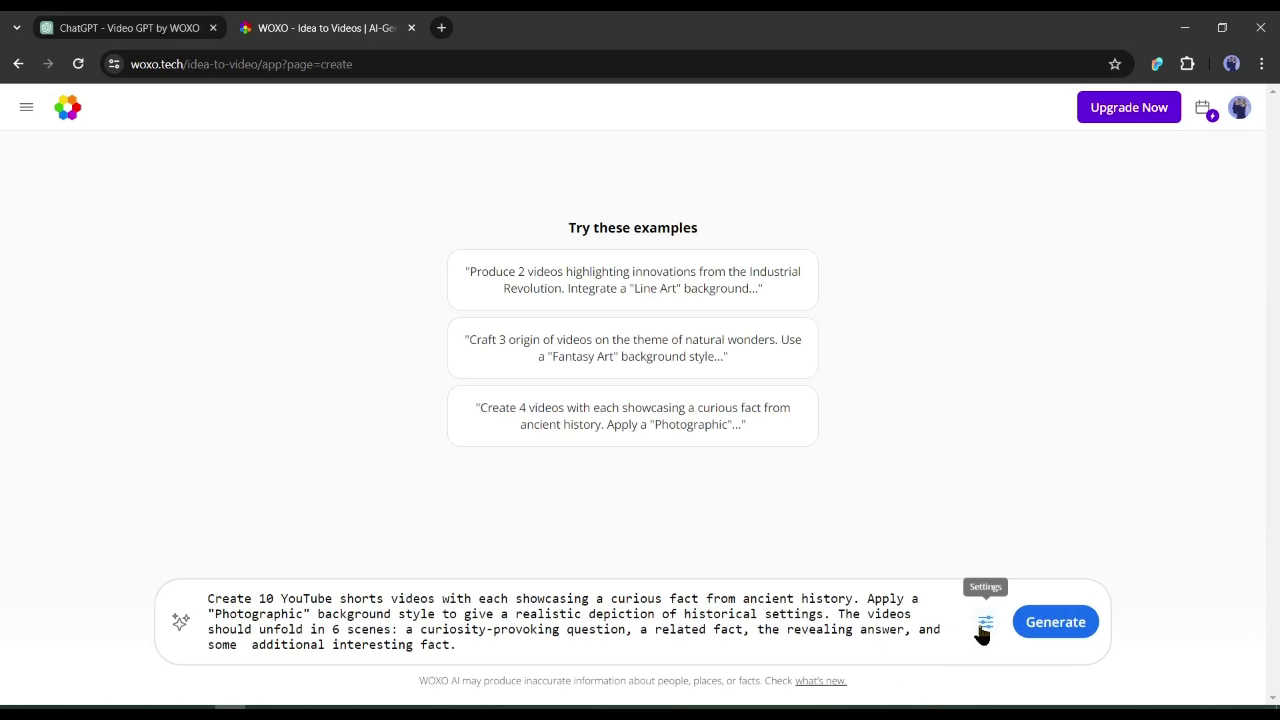
Step: Open the generation settings, check the topic and background choices, and set the language to English
left_click(985, 624)
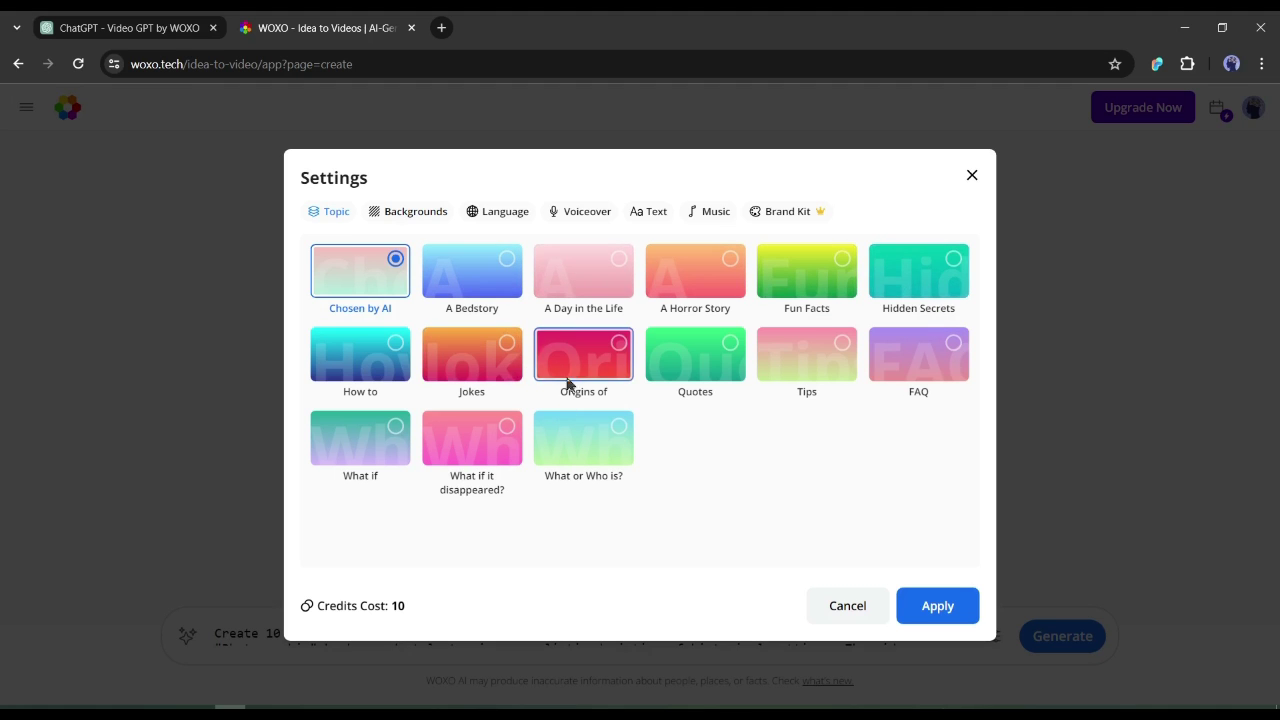
left_click(424, 226)
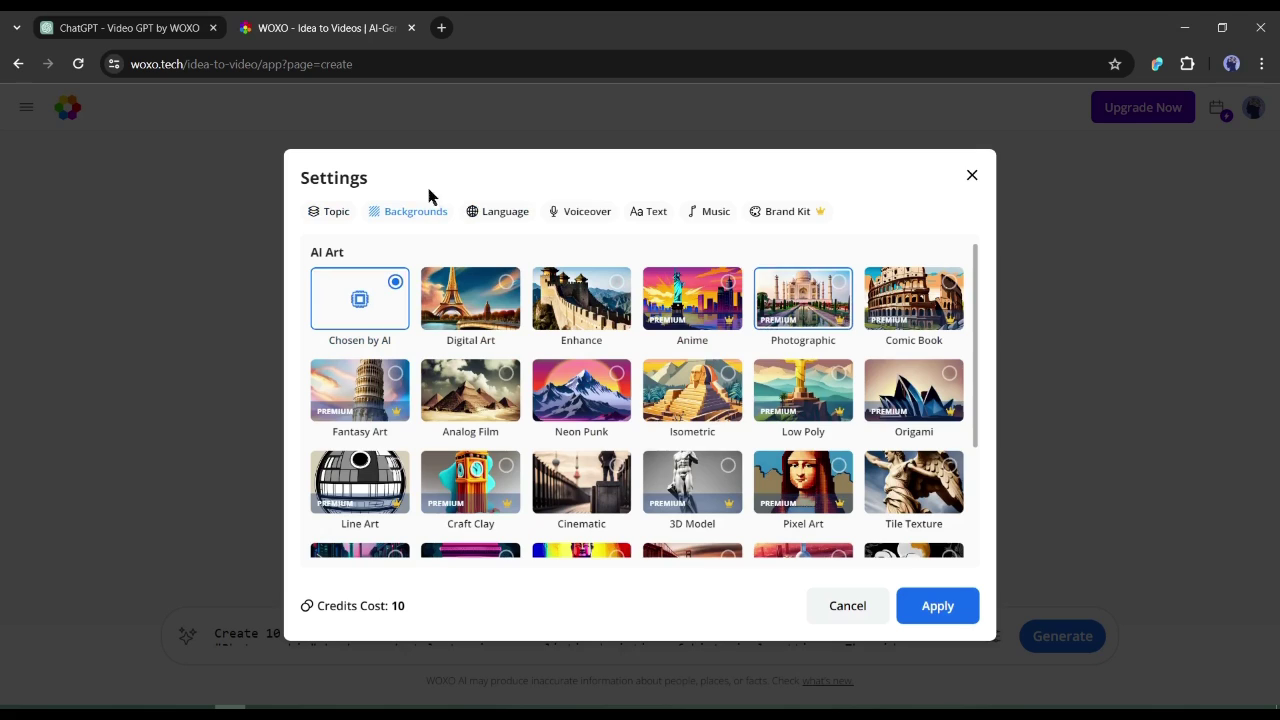
left_click(500, 220)
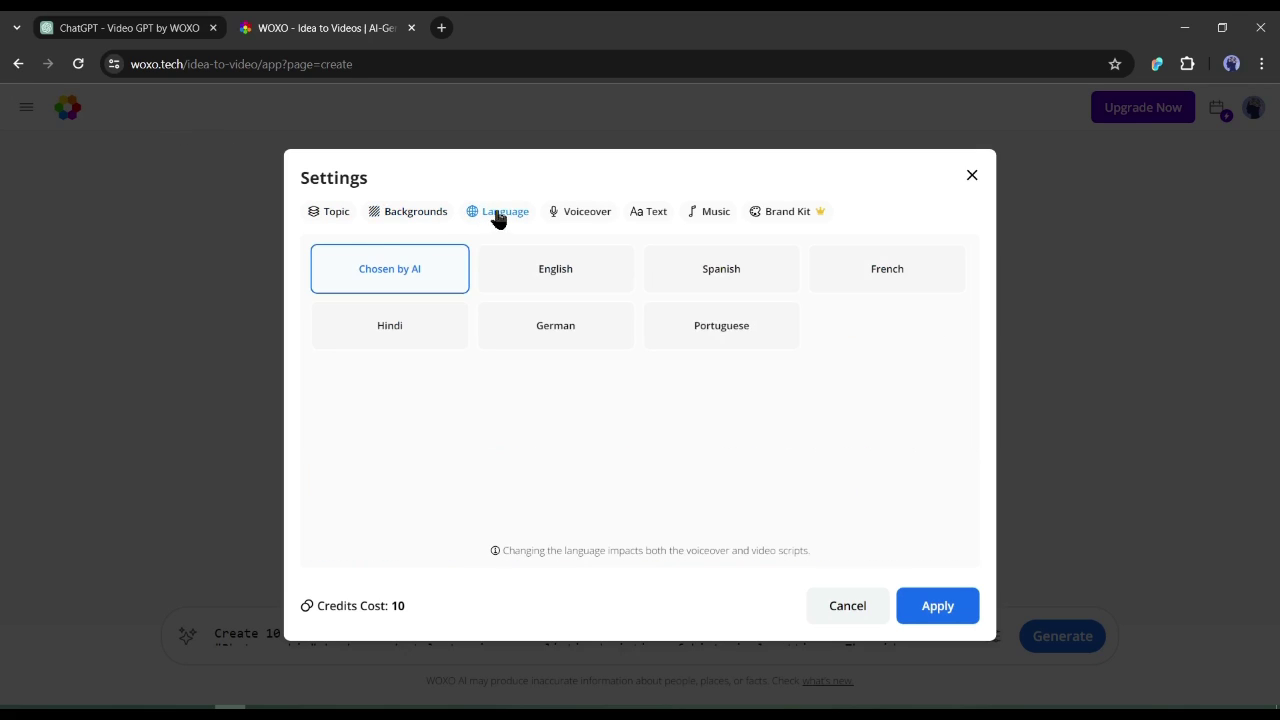
left_click(551, 274)
Step: Preview Eric's and Rebecca's Normal voices among the available voiceovers
left_click(586, 222)
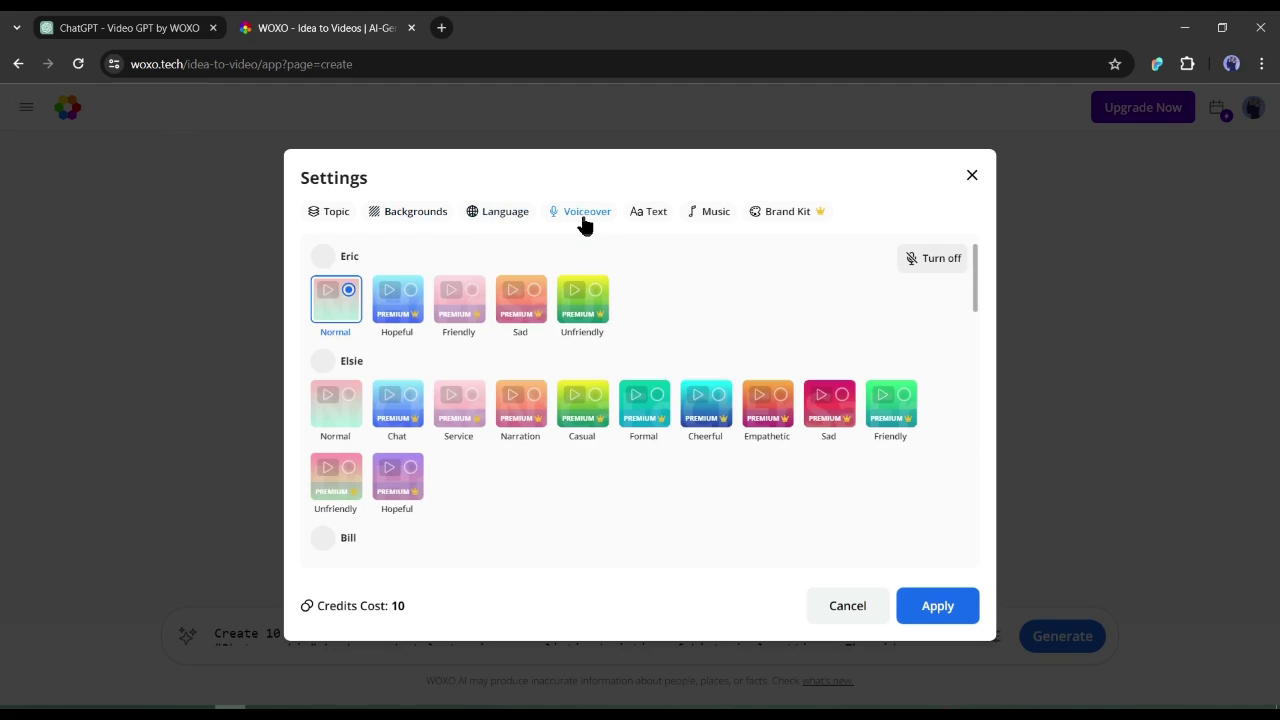
left_click(338, 298)
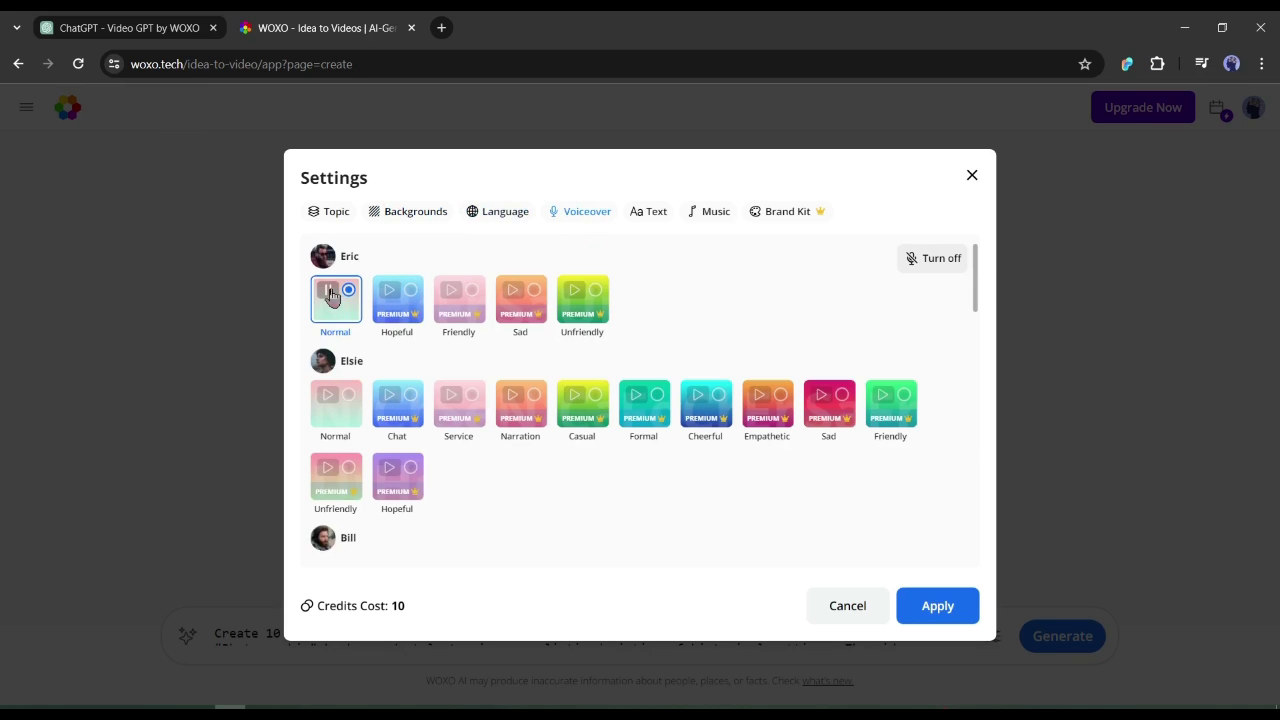
scroll(328, 405, "down", 1)
scroll(403, 458, "down", 2)
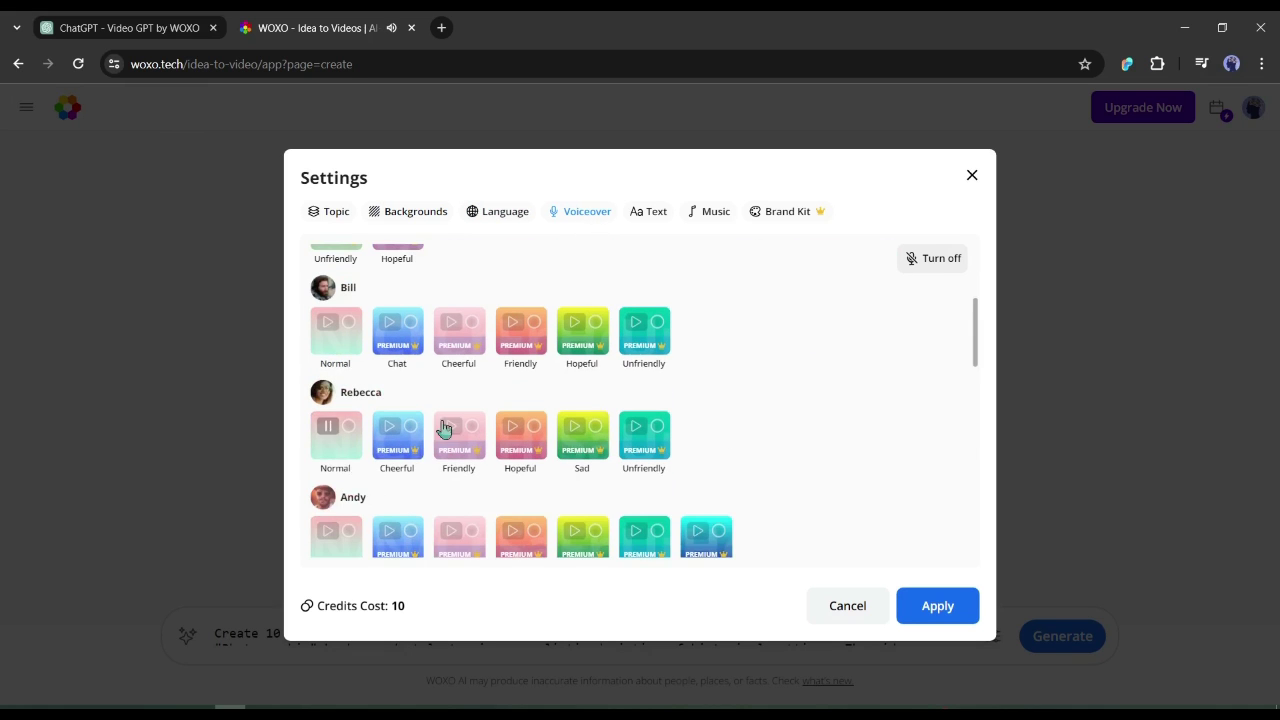
Step: Set the video text font to Neon, choose Calm as the music by YouTube, and apply the settings
left_click(650, 214)
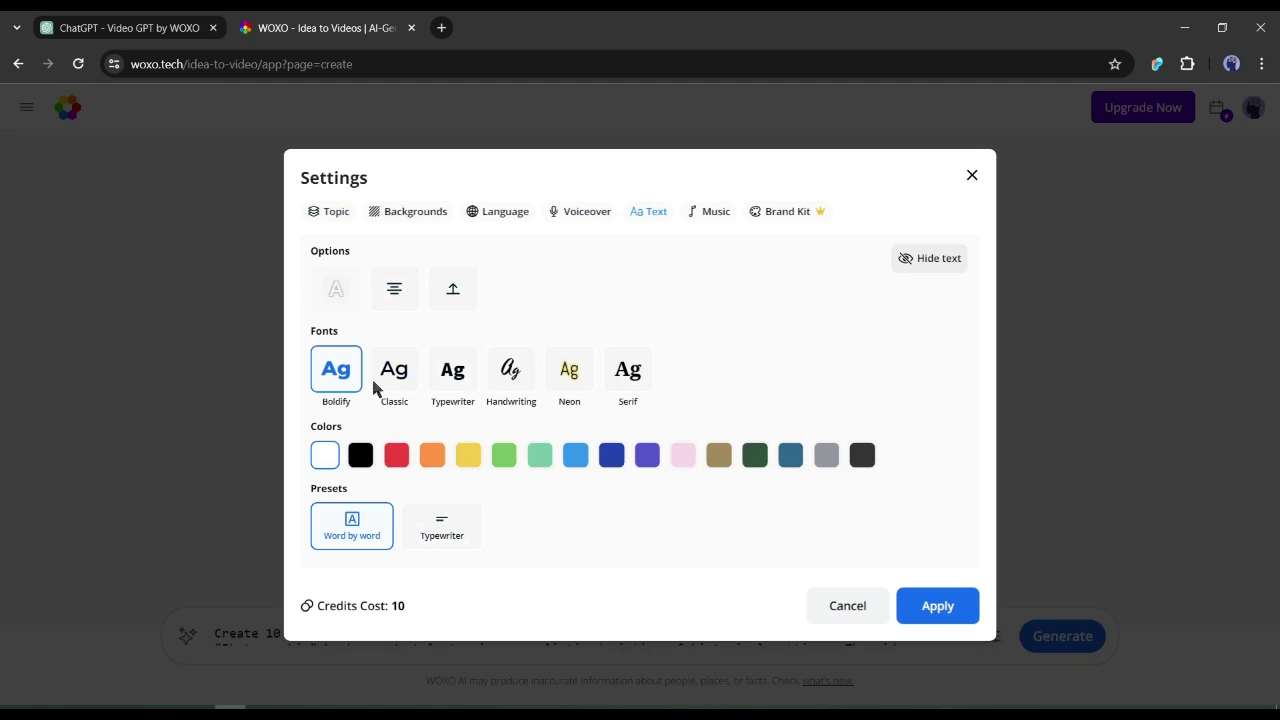
left_click(558, 374)
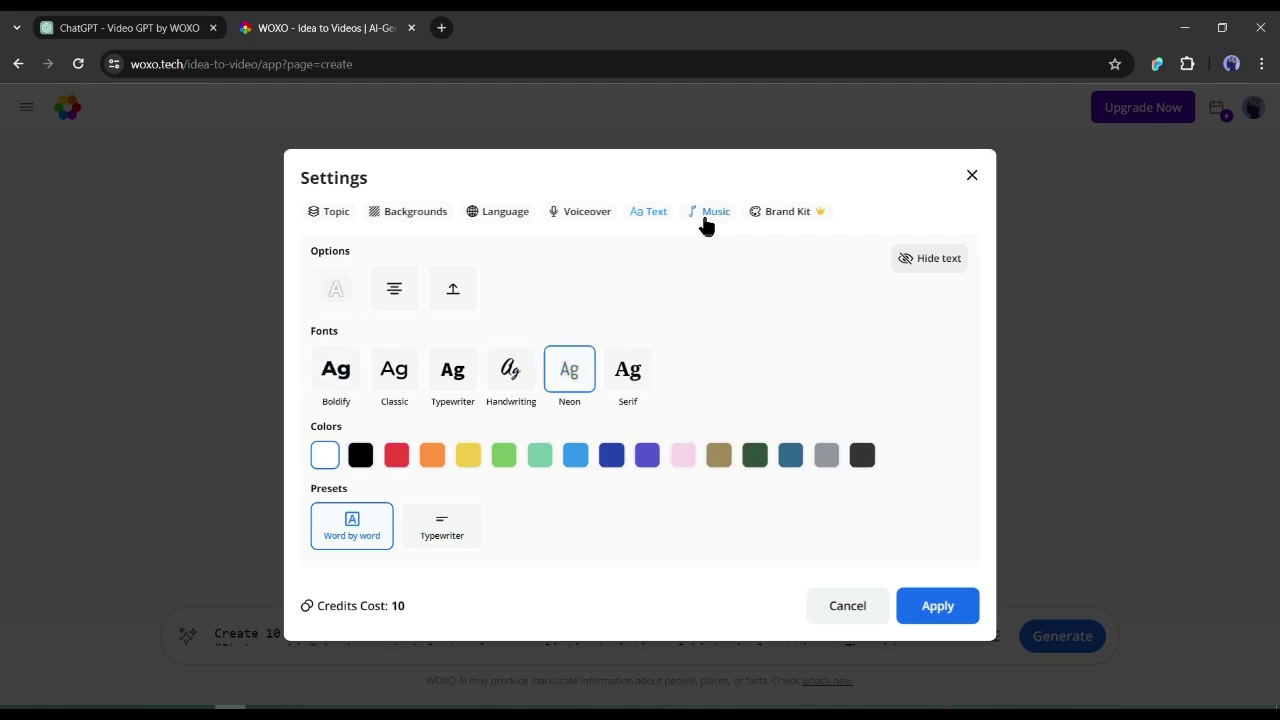
left_click(706, 215)
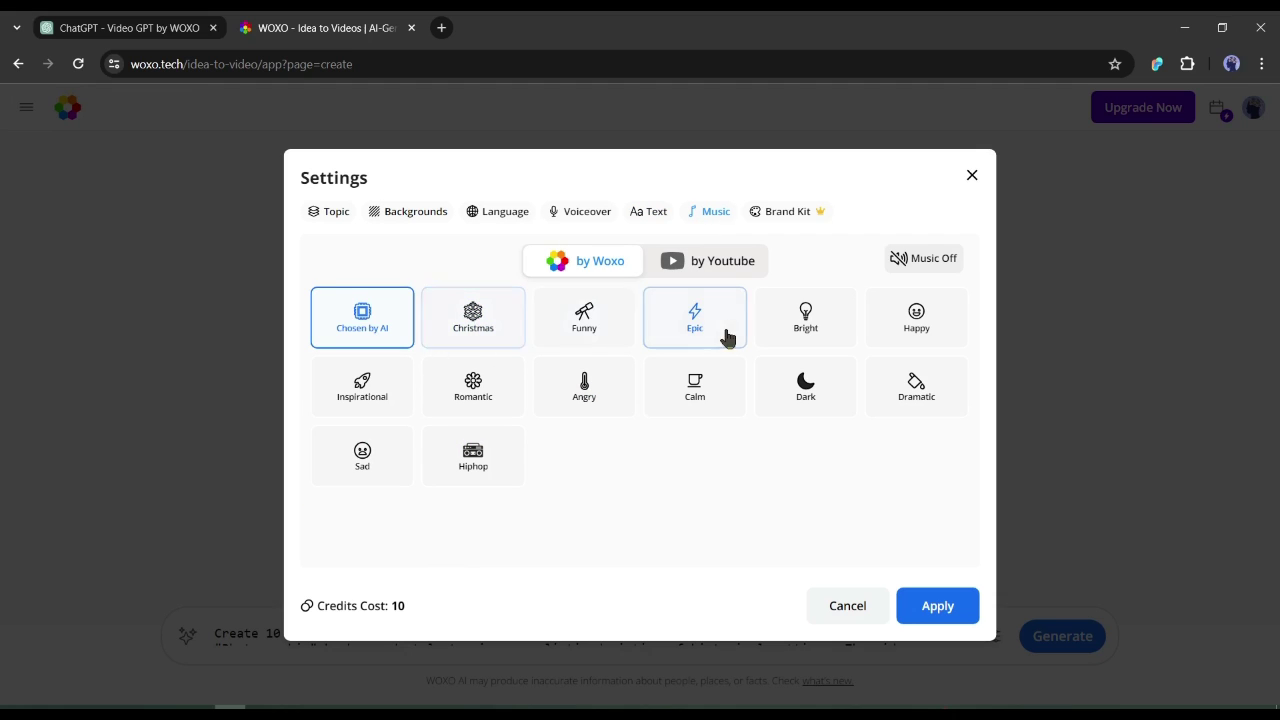
left_click(668, 268)
left_click(624, 338)
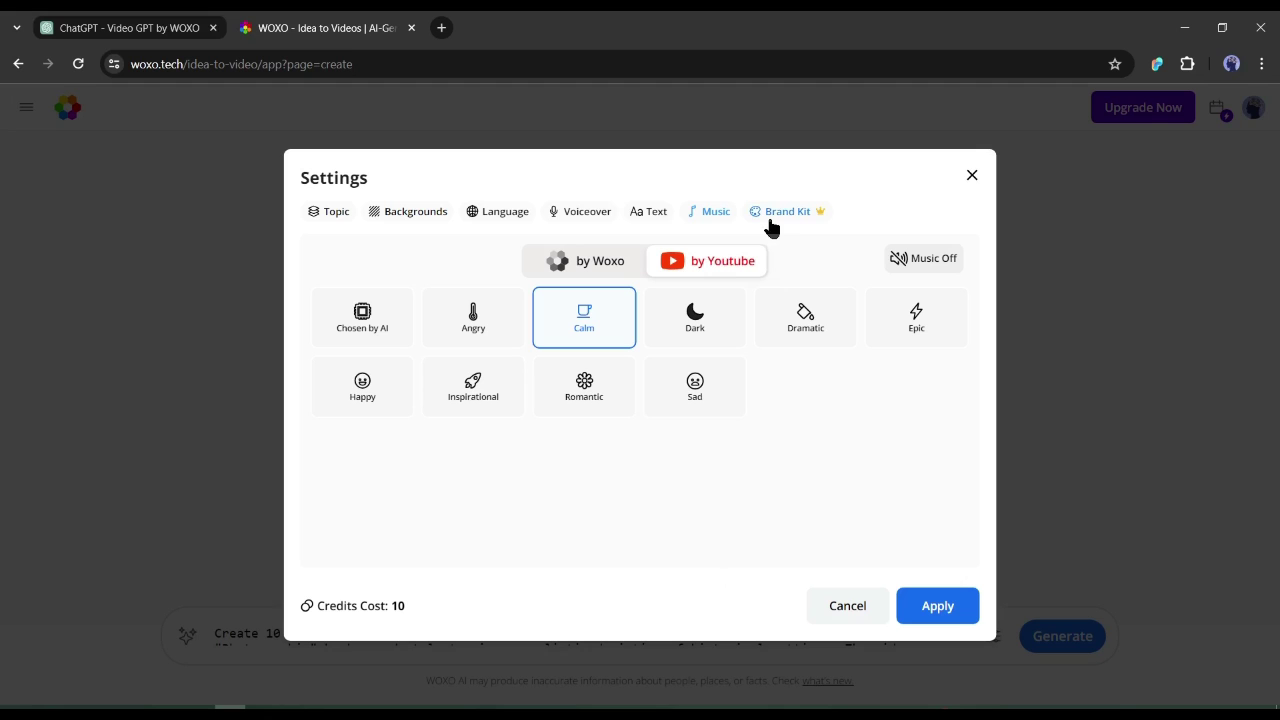
left_click(937, 605)
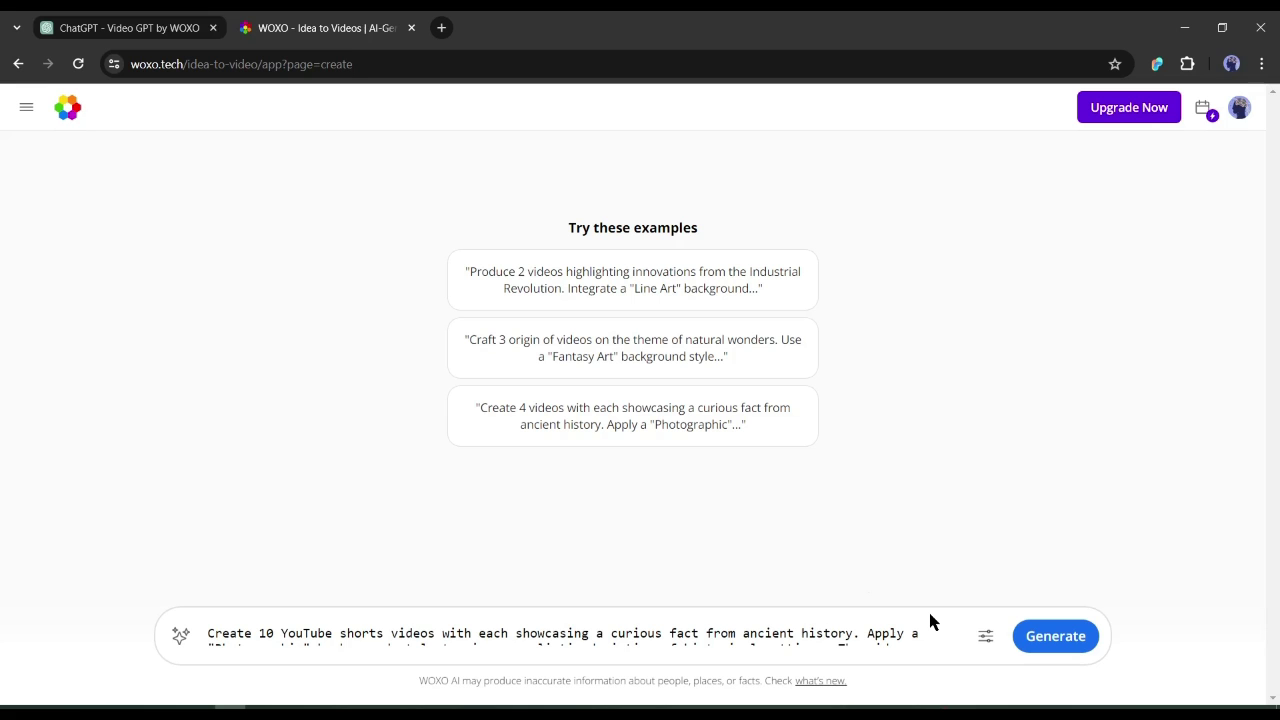
Step: Generate the 10 ancient history YouTube shorts from the prompt and follow their rendering progress
left_click(1075, 650)
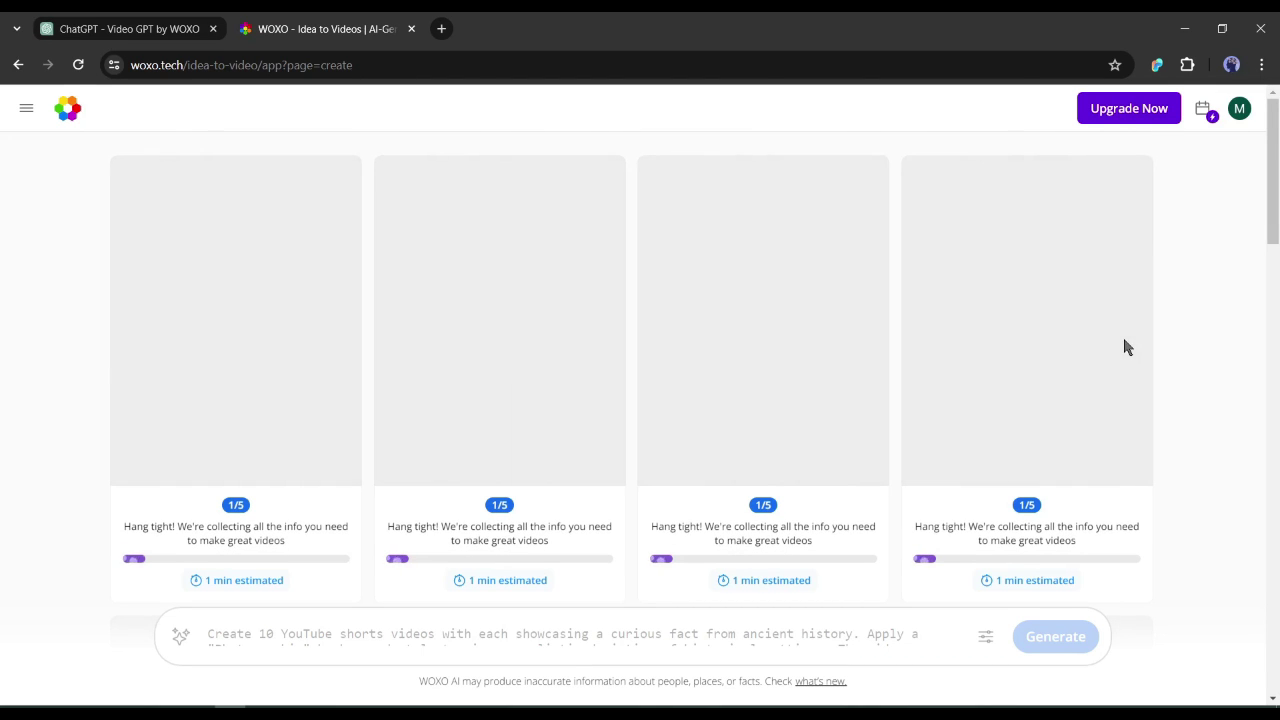
scroll(1100, 380, "down", 3)
scroll(1085, 412, "up", 2)
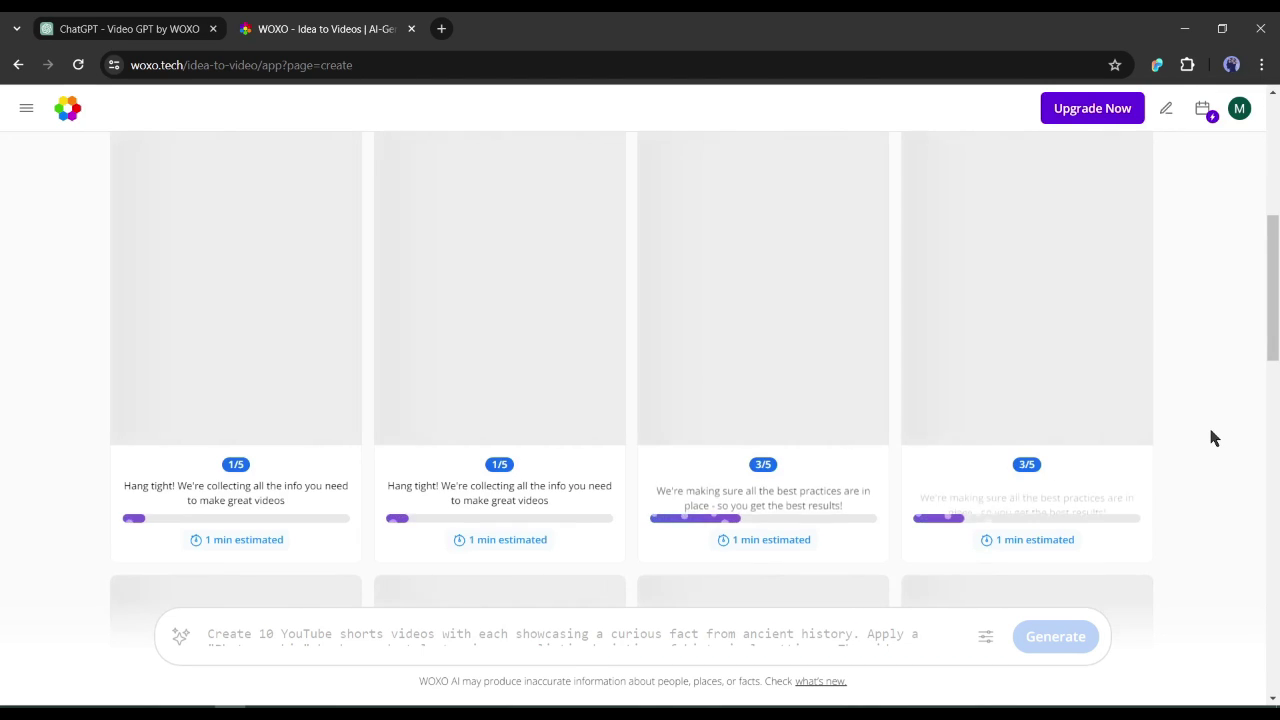
scroll(1213, 437, "down", 2)
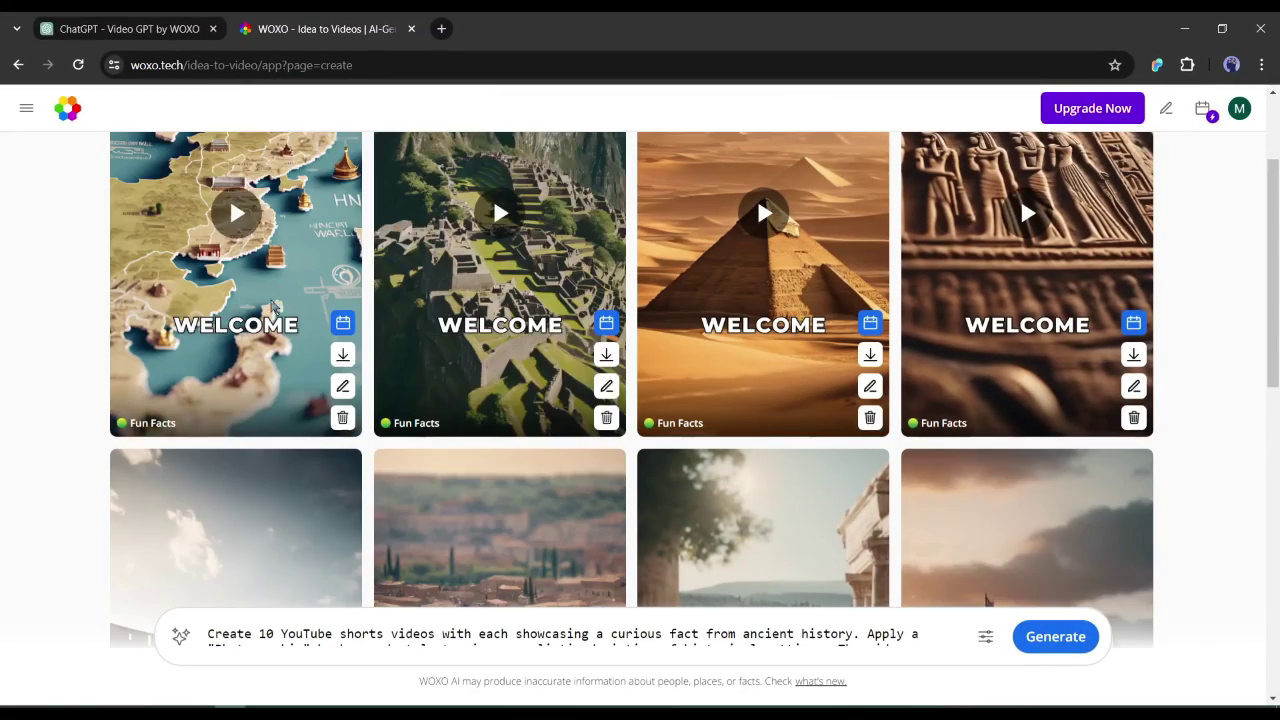
Step: Look over the generated videos and play the first one, about the Great Wall of China
scroll(371, 417, "down", 5)
scroll(399, 432, "up", 4)
scroll(399, 432, "up", 2)
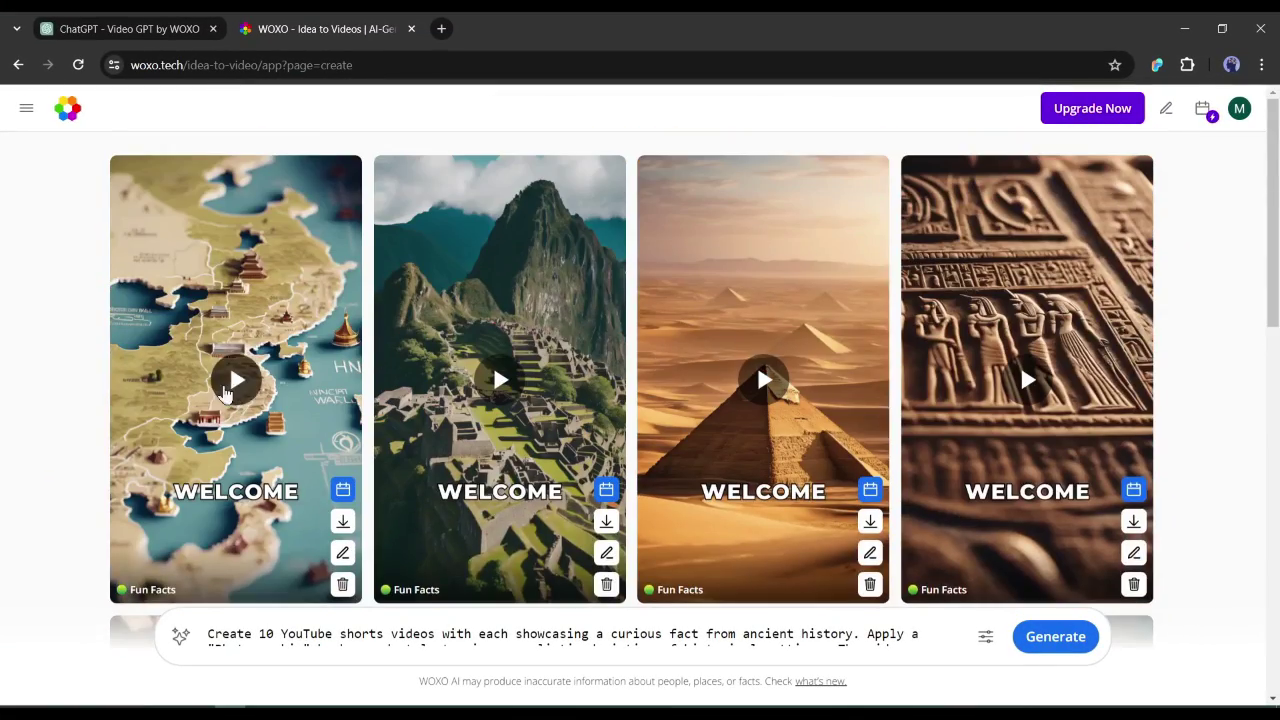
left_click(226, 393)
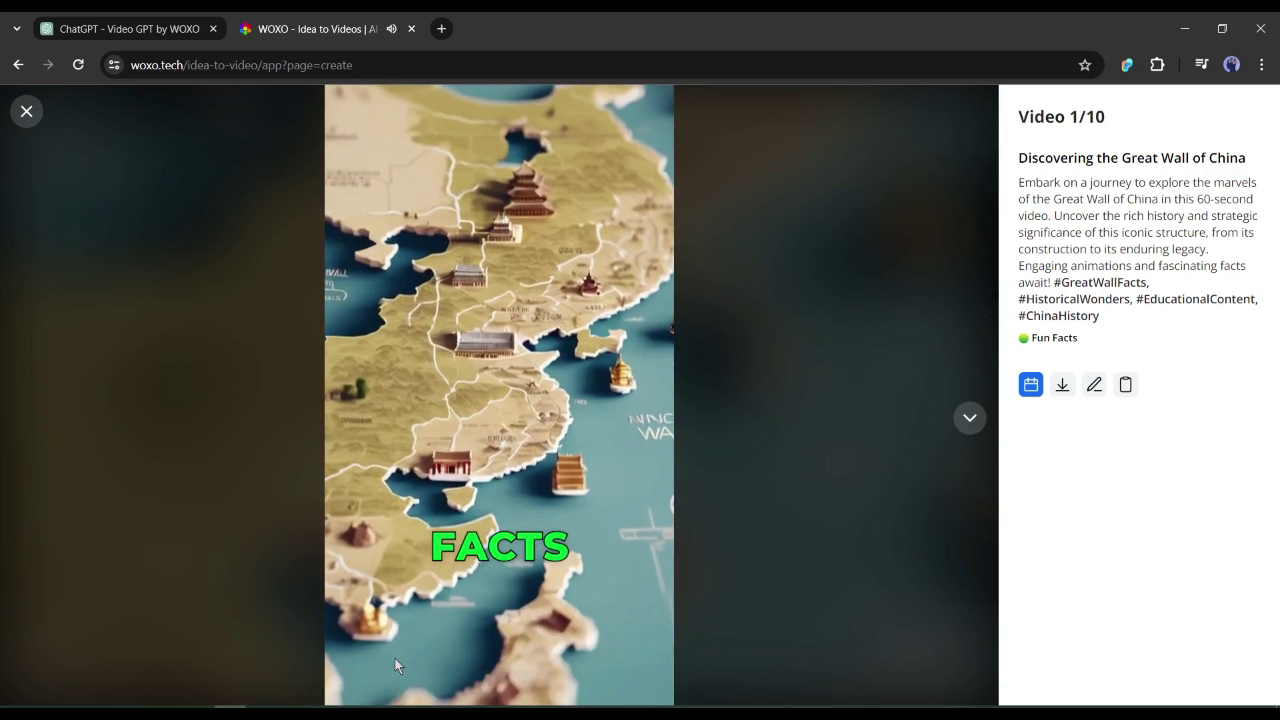
left_click(350, 669)
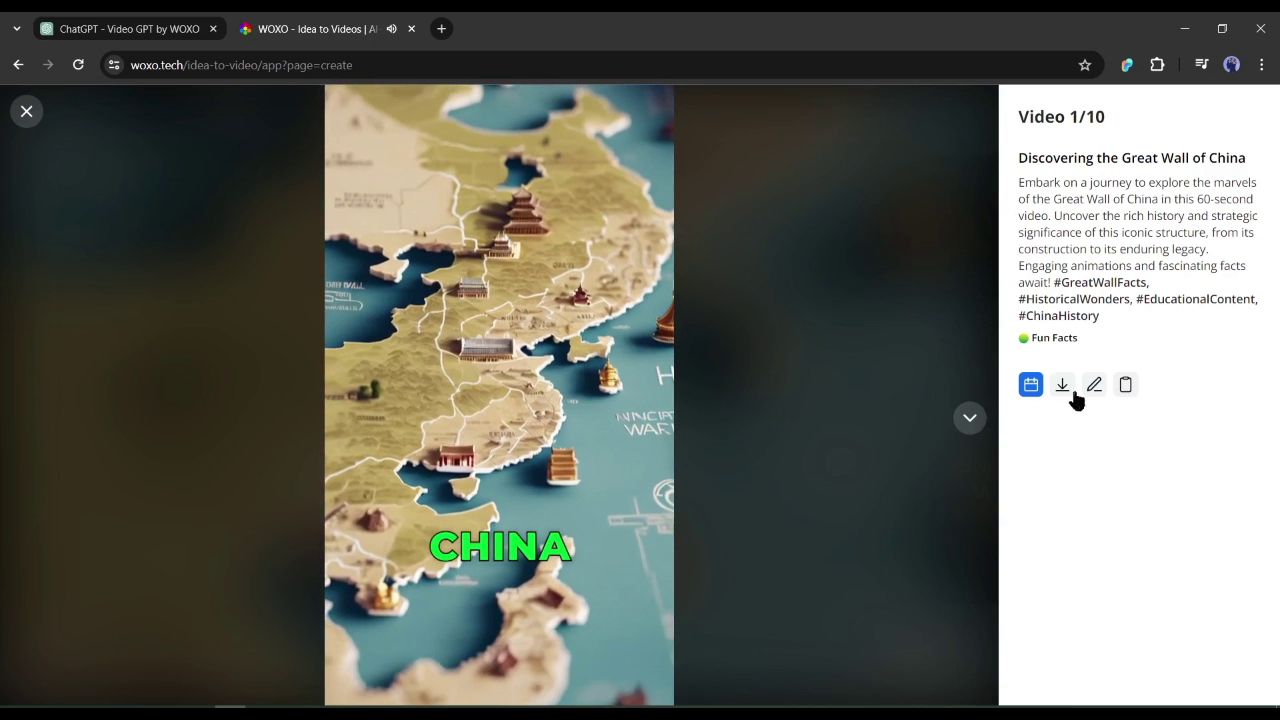